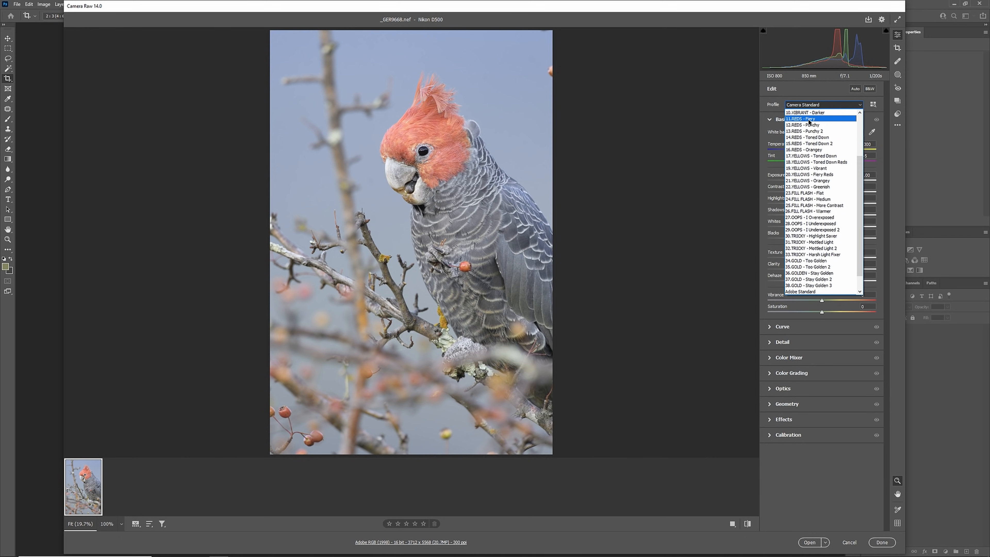
Compare the REDS - Fiery and REDS - Punchy profiles on the cockatoo photo and apply 12.REDS - Punchy
left_click(817, 119)
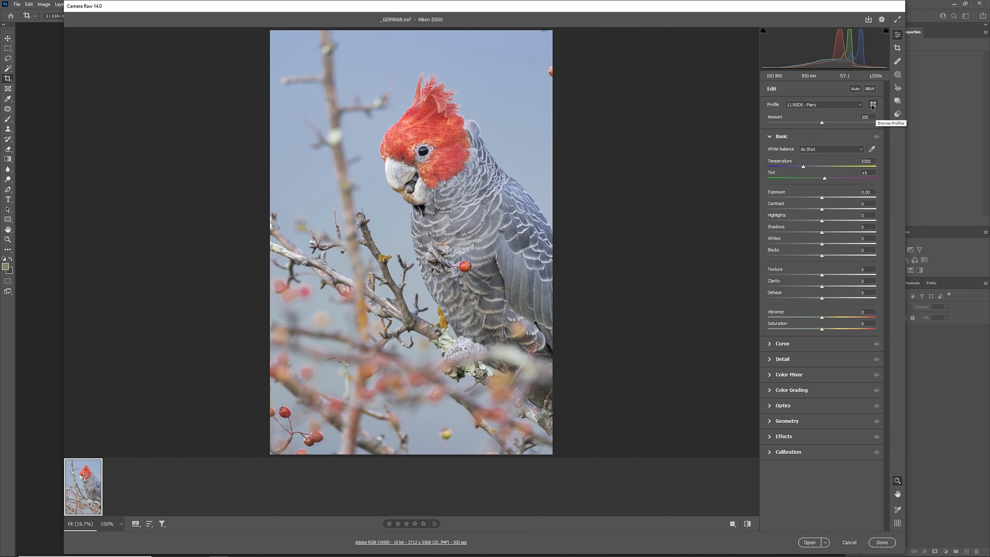
left_click(872, 108)
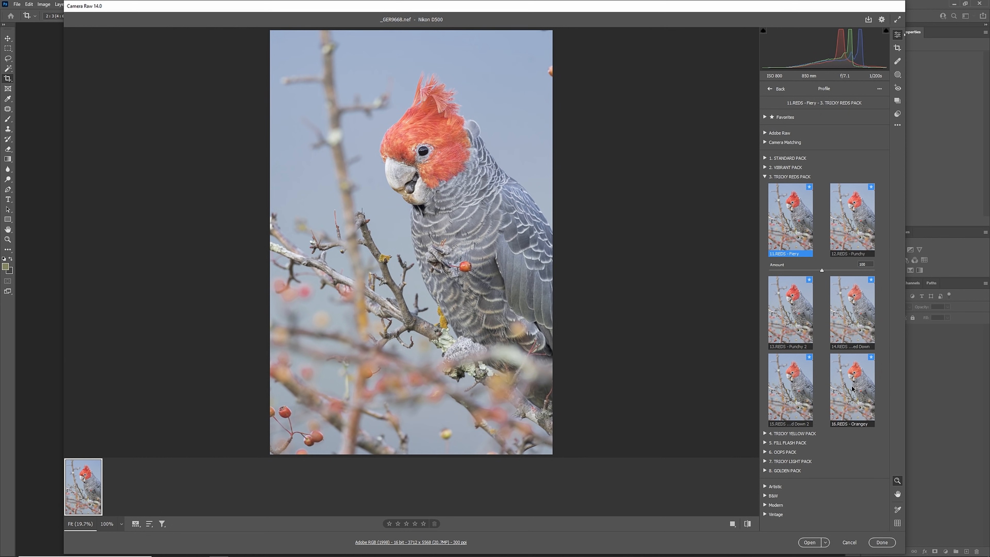
left_click(850, 230)
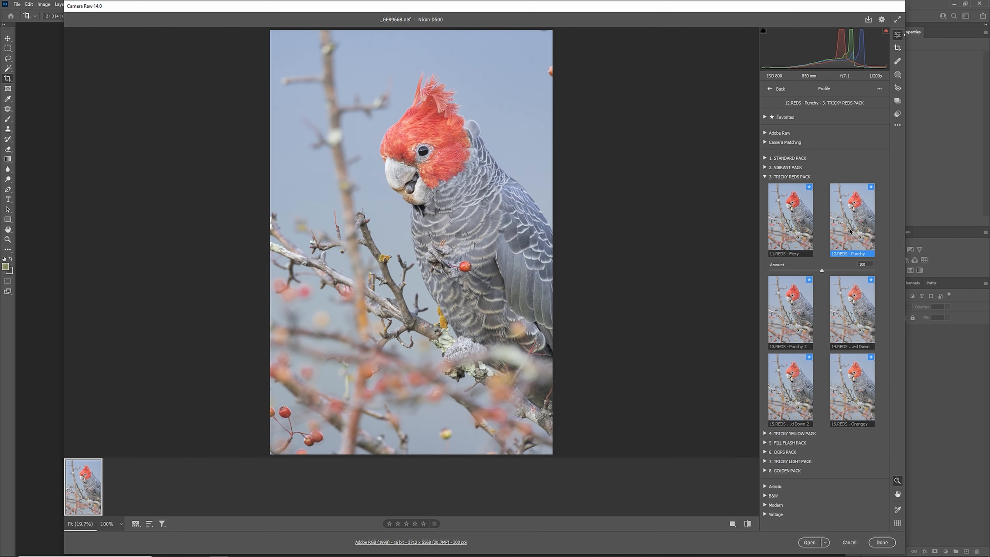
left_click(772, 89)
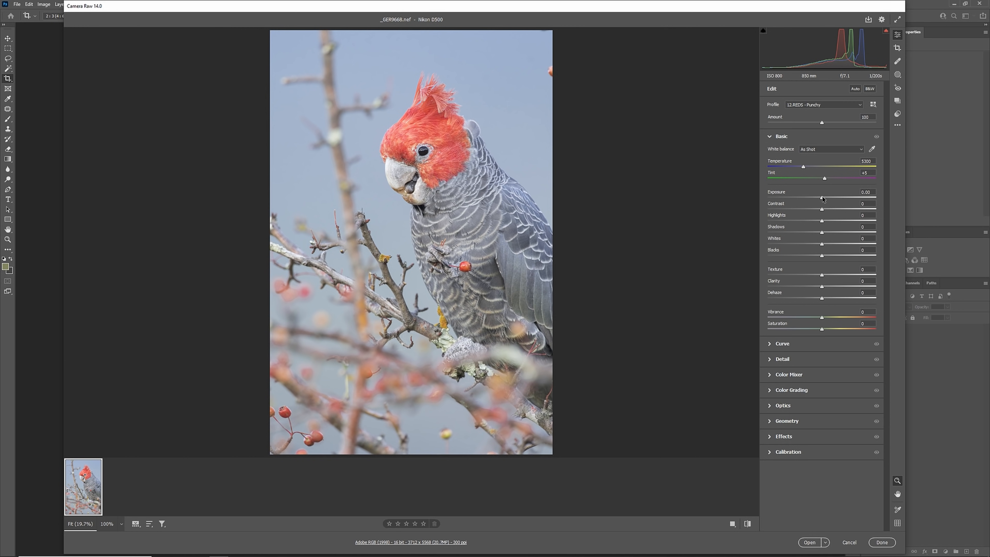
Set the exposure to +0.05, deepen the blacks to about -36 and slightly lower the highlights
left_click_drag(822, 198, 823, 198)
left_click_drag(821, 256, 807, 256)
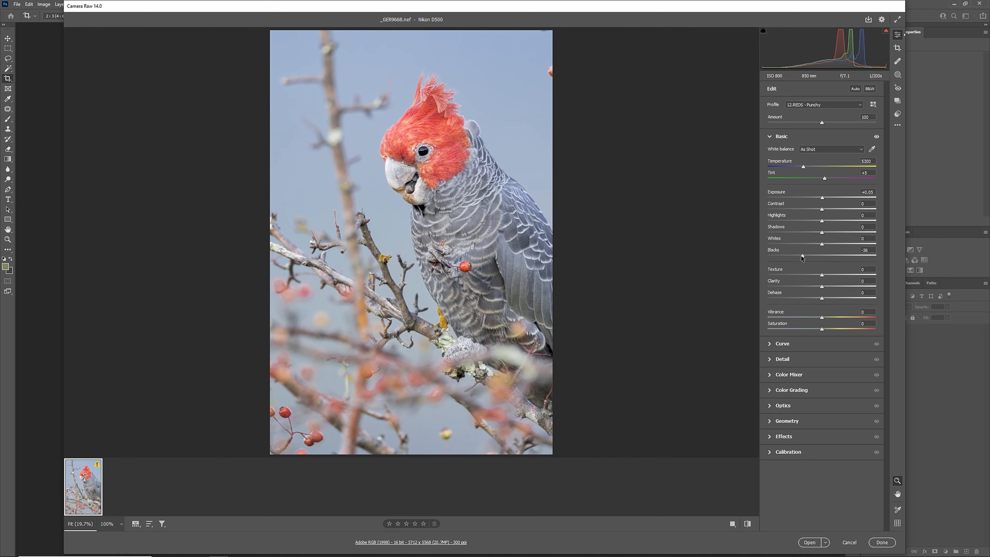
left_click_drag(821, 221, 811, 221)
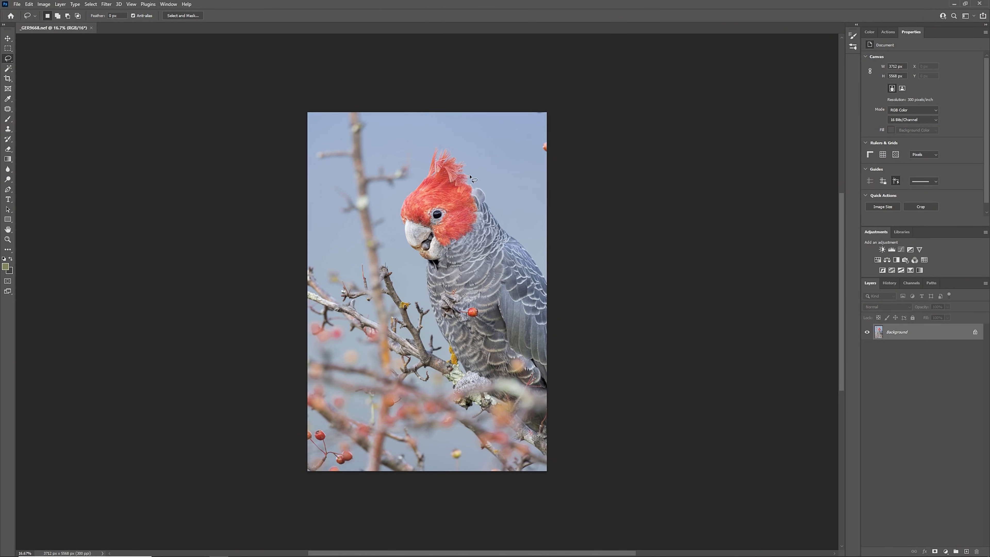
Duplicate the Background layer and set the Clone Stamp tool to 100% opacity
left_click_drag(929, 334, 967, 550)
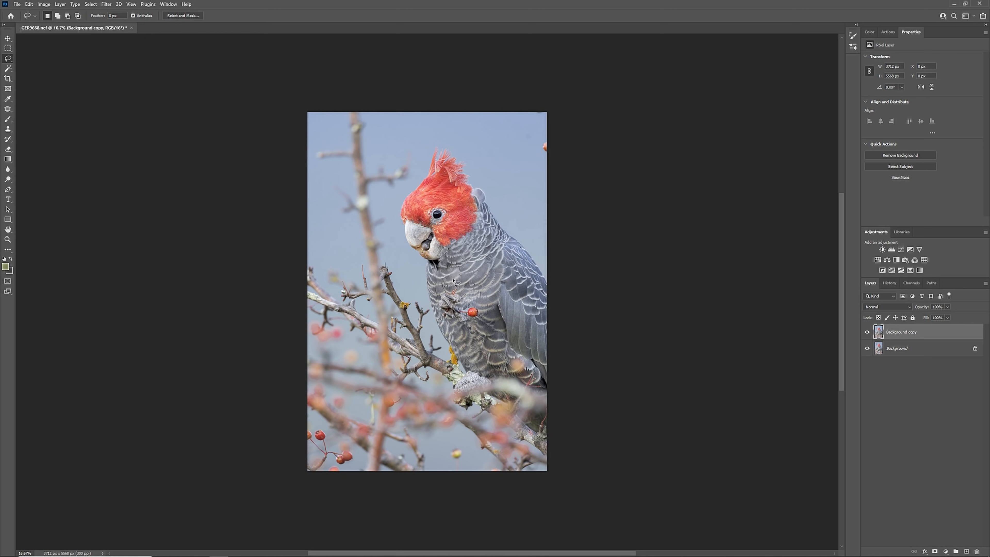
left_click(9, 131)
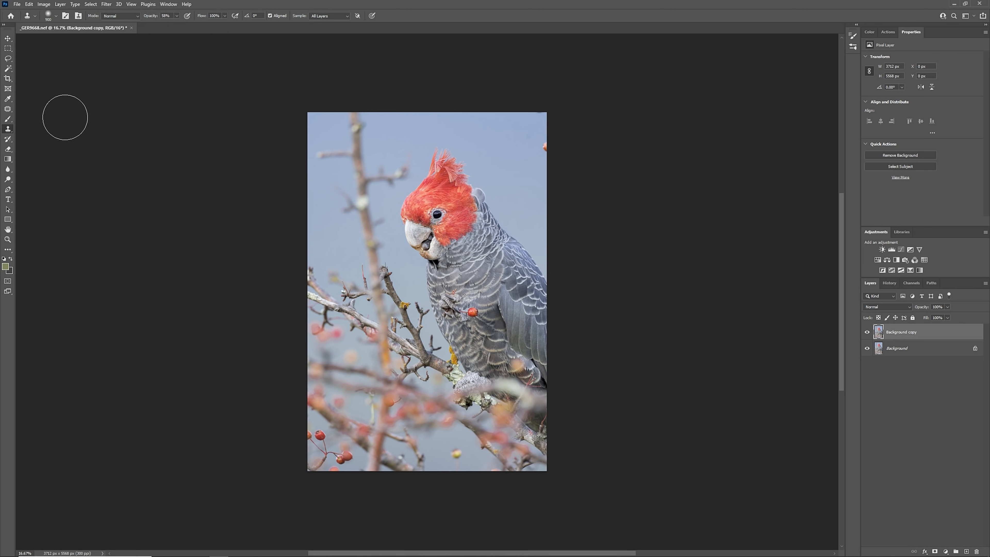
left_click(49, 16)
left_click(49, 14)
left_click_drag(177, 25, 196, 26)
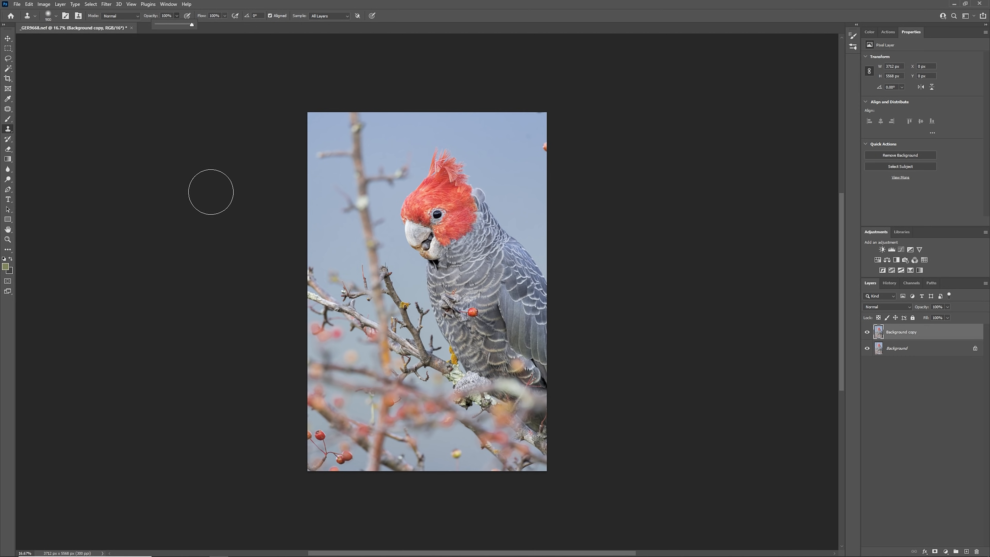
Clone clear sky over the upper part of the blurred upright branch, detaching its side twigs from the trunk
left_click(410, 132, "alt")
scroll(362, 132, "up", 4)
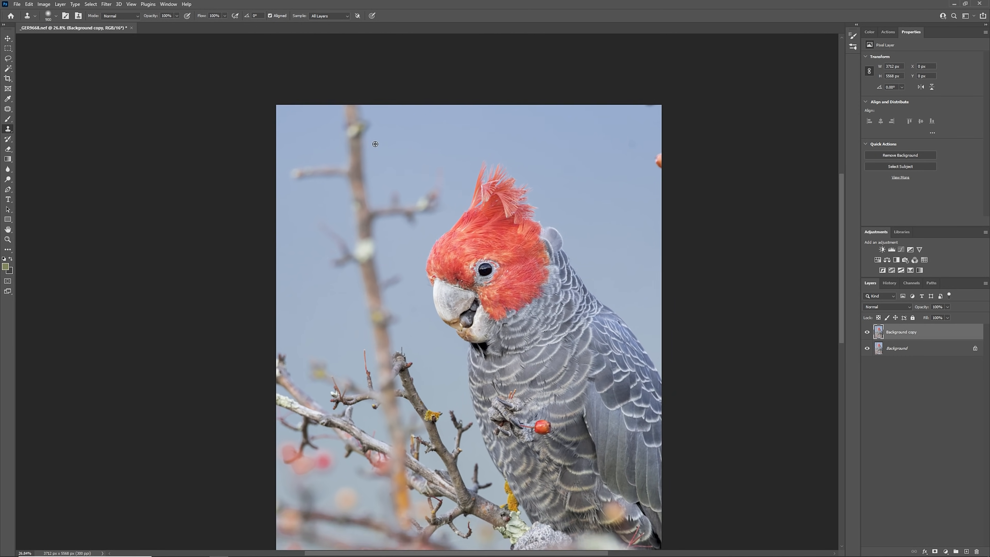
scroll(375, 144, "up", 1)
key("bracketleft")
key("bracketleft")
key("bracketleft")
key("bracketleft")
key("bracketleft")
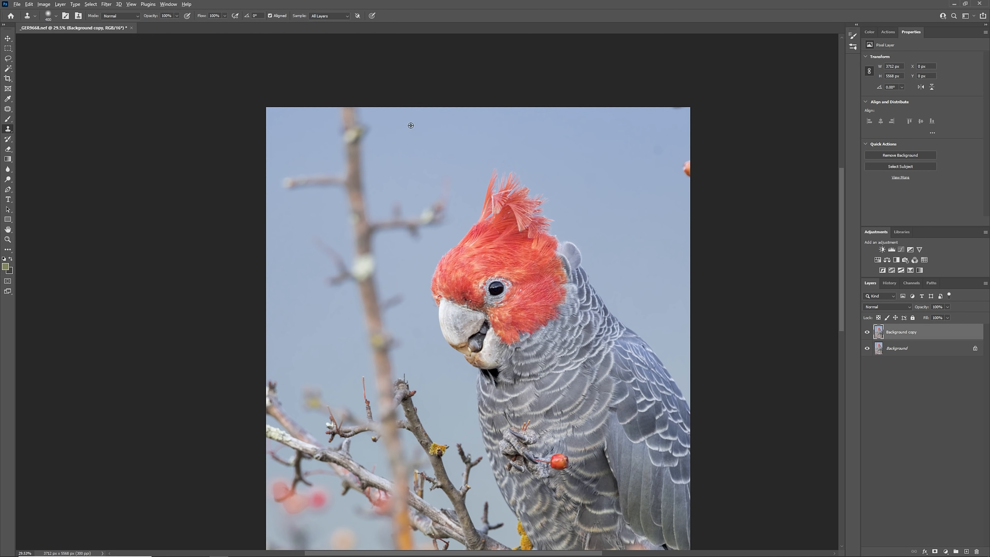
key("bracketright")
scroll(362, 117, "down", 3)
key("bracketleft")
key("bracketleft")
left_click_drag(370, 169, 354, 168)
left_click(399, 226, "alt")
left_click_drag(382, 198, 376, 188)
left_click(384, 145, "alt")
Clone sky across the middle of the upright branch, breaking it into isolated pieces above the lower branches
left_click(320, 294, "alt")
key("bracketright")
key("bracketright")
left_click_drag(375, 283, 376, 278)
key("bracketleft")
key("bracketleft")
scroll(364, 280, "down", 1)
left_click(312, 285, "alt")
key("bracketleft")
key("bracketleft")
key("bracketleft")
mouse_move(365, 333)
left_mouse_down()
mouse_move(363, 306)
mouse_move(383, 330)
mouse_move(394, 329)
mouse_move(378, 323)
mouse_move(401, 322)
left_mouse_up()
key("bracketright")
key("bracketright")
left_click(433, 319, "alt")
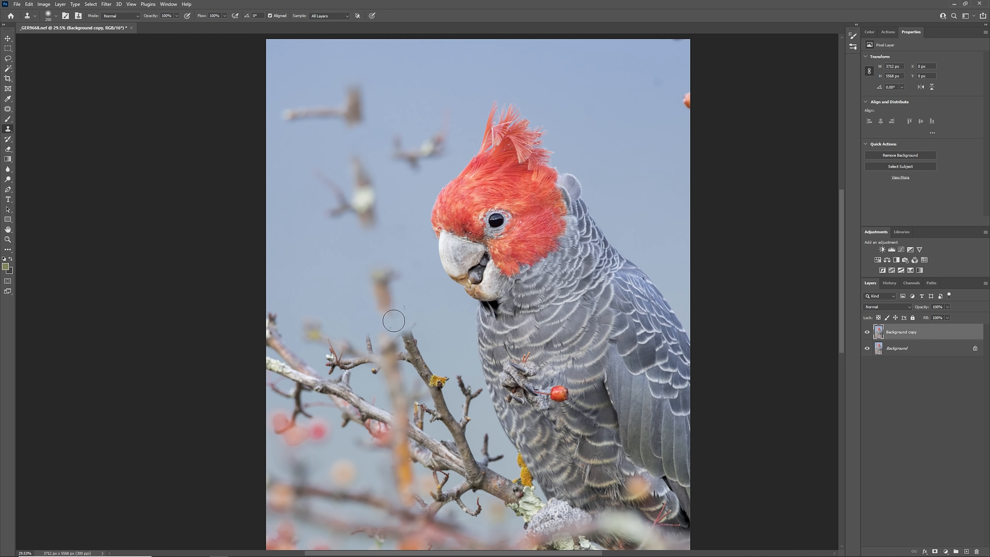
Clone sky across the dark branch below the beak, separating its upper tip from the yellow-lichened stub
key("bracketleft")
key("bracketleft")
scroll(405, 303, "down", 1)
key("bracketright")
left_click_drag(431, 336, 415, 339)
key("bracketleft")
key("bracketleft")
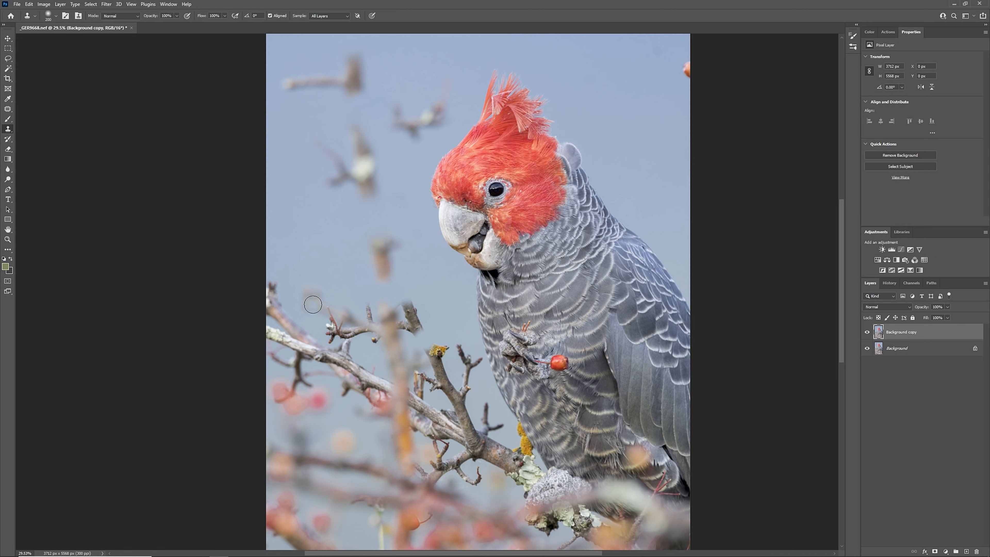
Clone sky over the dark spot, the red berry at the photo's right edge and the mark at the upper right corner
key("bracketright")
scroll(83, 164, "up", 1)
scroll(83, 164, "up", 1)
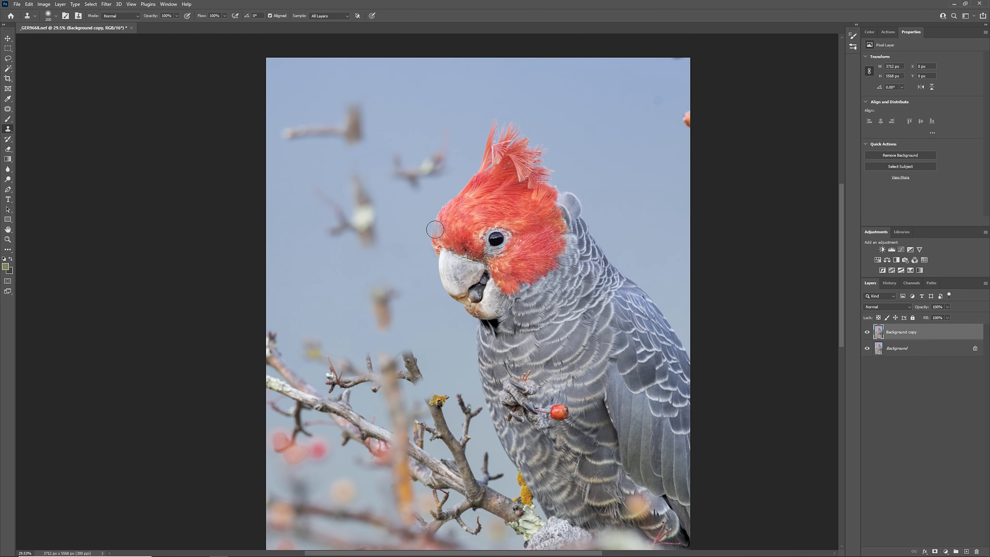
key("bracketright")
mouse_move(657, 83)
left_mouse_down()
mouse_move(689, 89)
mouse_move(690, 109)
left_mouse_up()
left_click(663, 105, "alt")
key("bracketright")
left_click(672, 45)
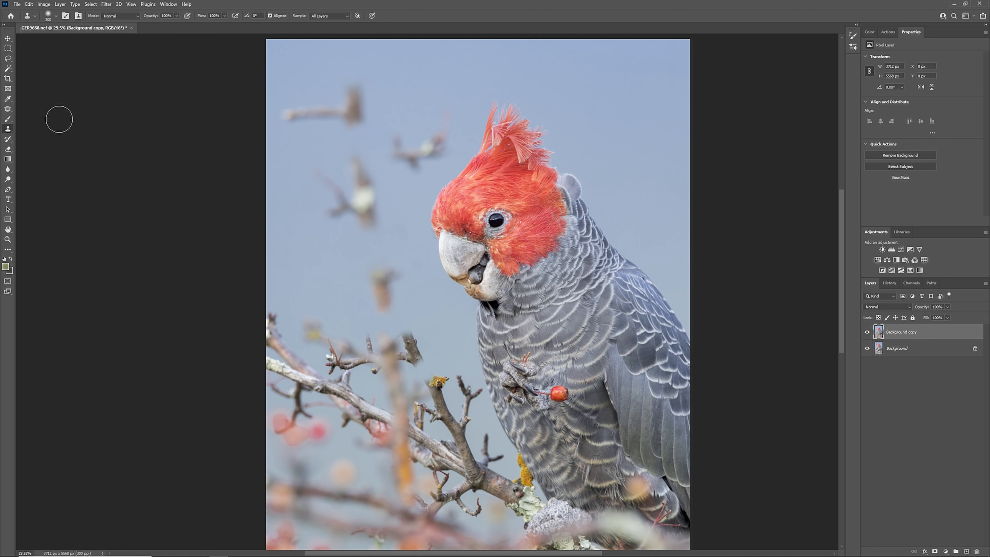
Use the Patch tool to replace the two floating twig pieces beside the bird's head with clean sky
left_click(8, 108)
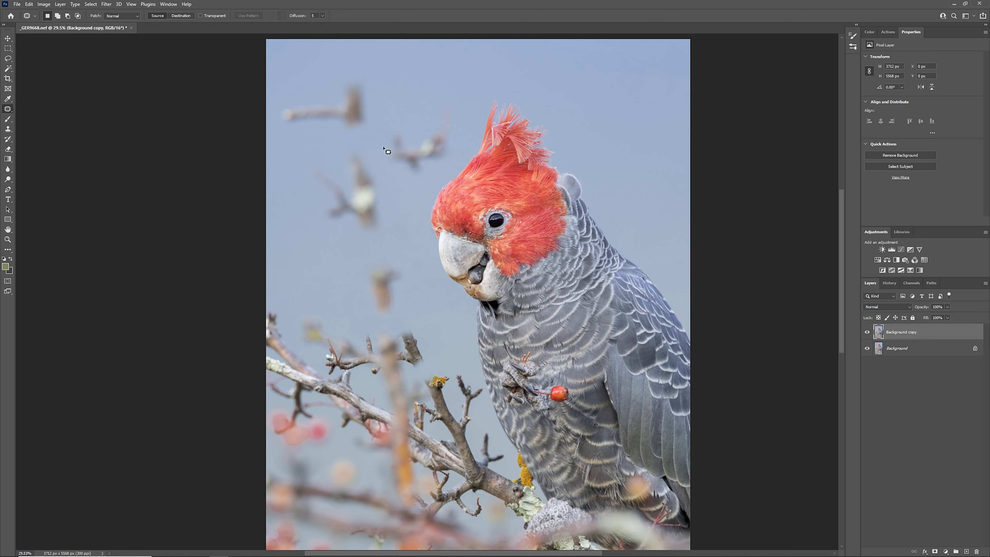
mouse_move(400, 120)
left_mouse_down()
mouse_move(386, 169)
mouse_move(421, 182)
mouse_move(444, 171)
mouse_move(459, 140)
mouse_move(462, 110)
mouse_move(432, 99)
mouse_move(394, 126)
mouse_move(445, 135)
mouse_move(611, 111)
left_mouse_up()
key("ctrl+d")
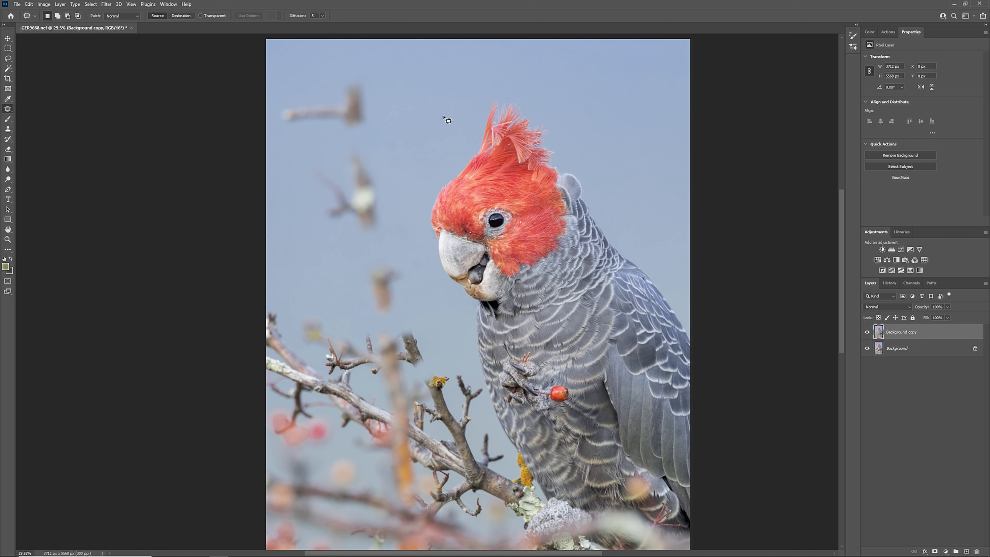
mouse_move(386, 151)
left_mouse_down()
mouse_move(310, 152)
mouse_move(303, 207)
mouse_move(362, 247)
mouse_move(398, 222)
mouse_move(382, 147)
left_mouse_up()
left_click_drag(348, 189, 624, 105)
key("ctrl+d")
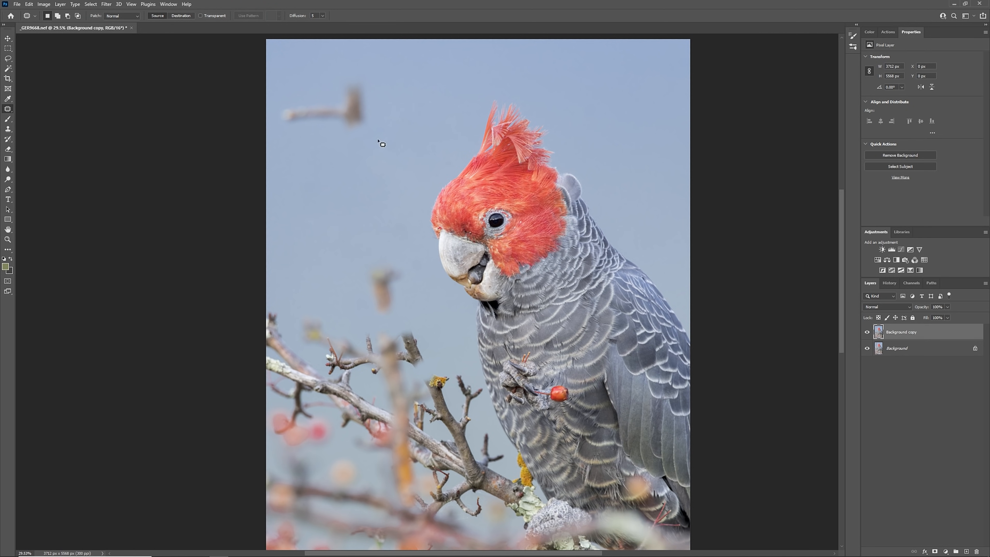
Patch the uneven sky area, the upper left twig and the branch fragment below the beak's level with clean sky
left_click_drag(370, 148, 406, 171)
key("ctrl+d")
mouse_move(374, 84)
left_mouse_down()
mouse_move(279, 96)
mouse_move(274, 119)
mouse_move(334, 147)
mouse_move(390, 126)
mouse_move(374, 84)
left_mouse_up()
left_click_drag(390, 104, 639, 87)
key("ctrl+d")
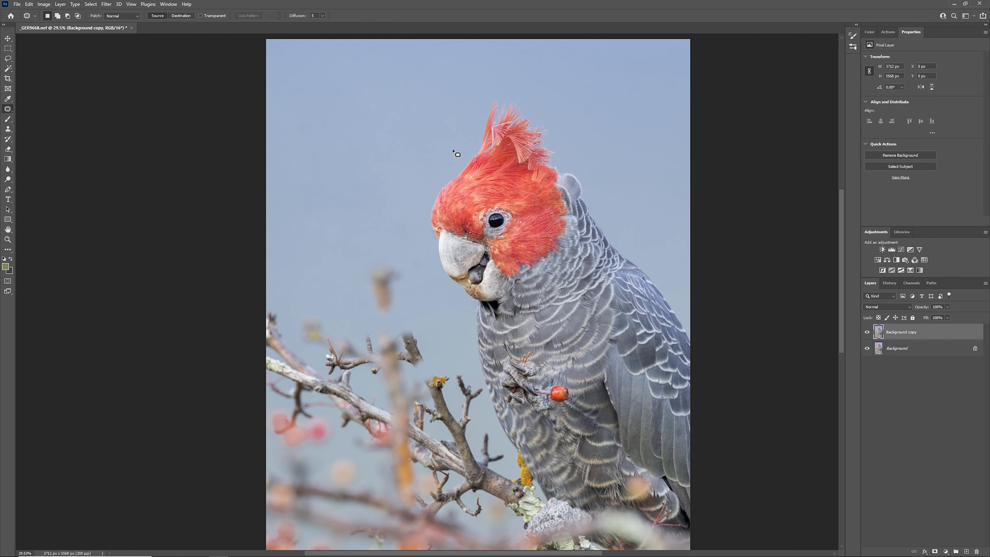
mouse_move(391, 253)
left_mouse_down()
mouse_move(367, 290)
mouse_move(413, 314)
mouse_move(367, 266)
mouse_move(388, 250)
left_mouse_up()
left_click_drag(387, 293, 402, 149)
key("ctrl+d")
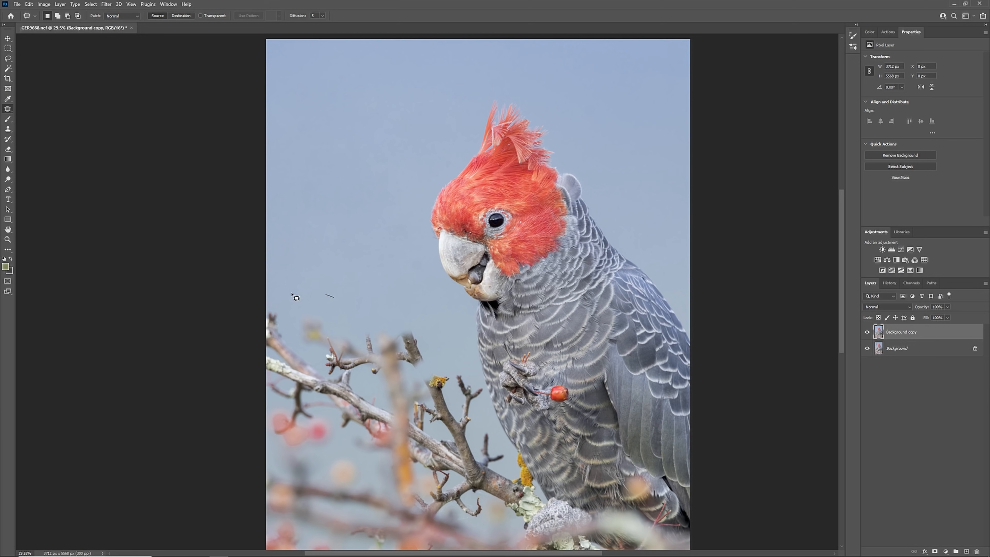
Try to patch the branch cluster at the photo's left edge with clean sky, and undo the patch
mouse_move(295, 297)
left_mouse_down()
mouse_move(266, 382)
mouse_move(370, 367)
mouse_move(296, 296)
left_mouse_up()
left_click_drag(285, 385, 298, 159)
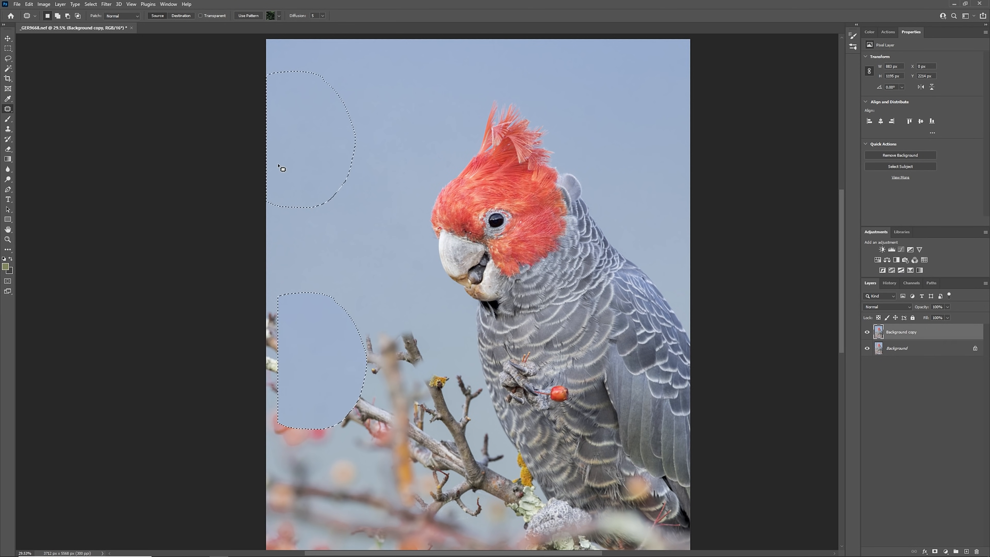
key("ctrl+d")
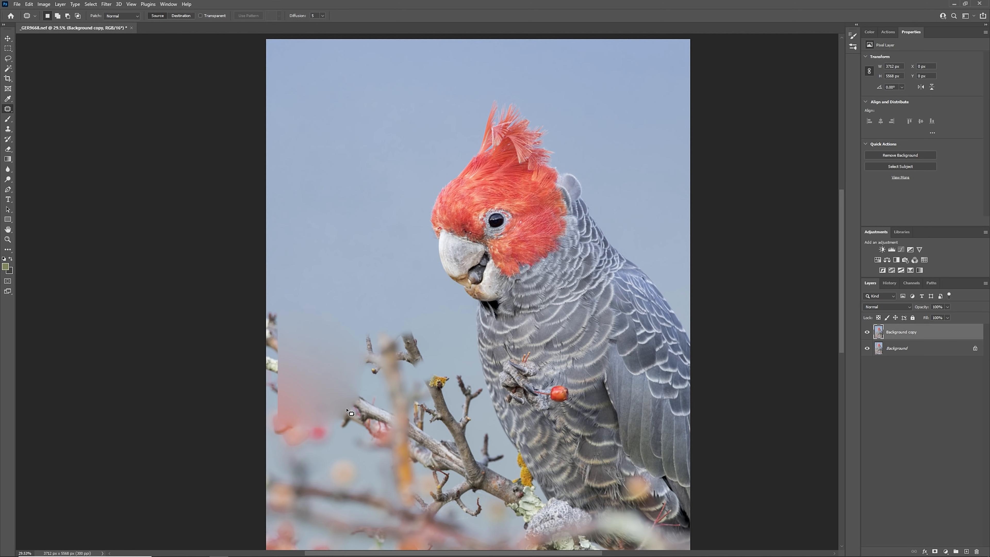
key("ctrl+z")
key("ctrl+z")
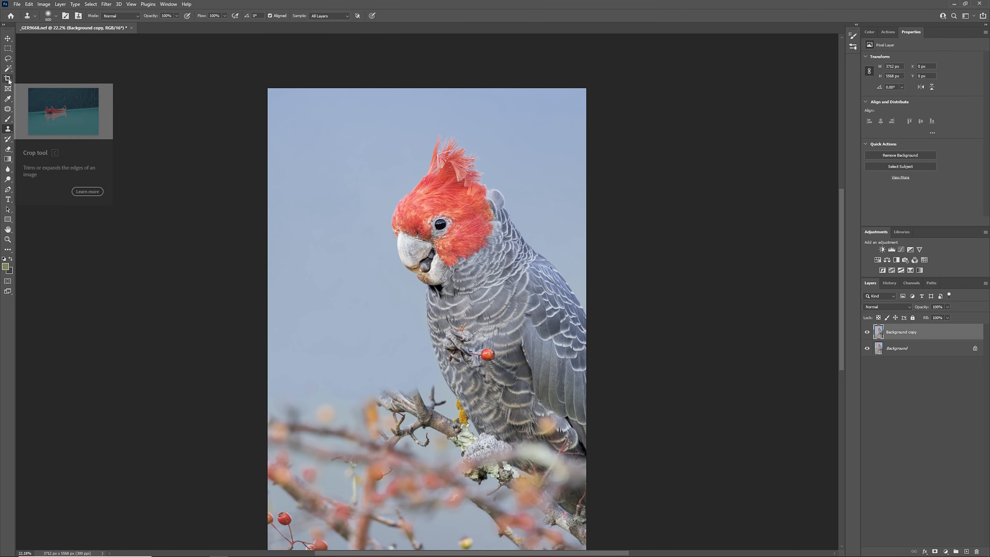
Crop the photo to a 4:5 ratio, framing the cockatoo's head and upper body
left_click(8, 79)
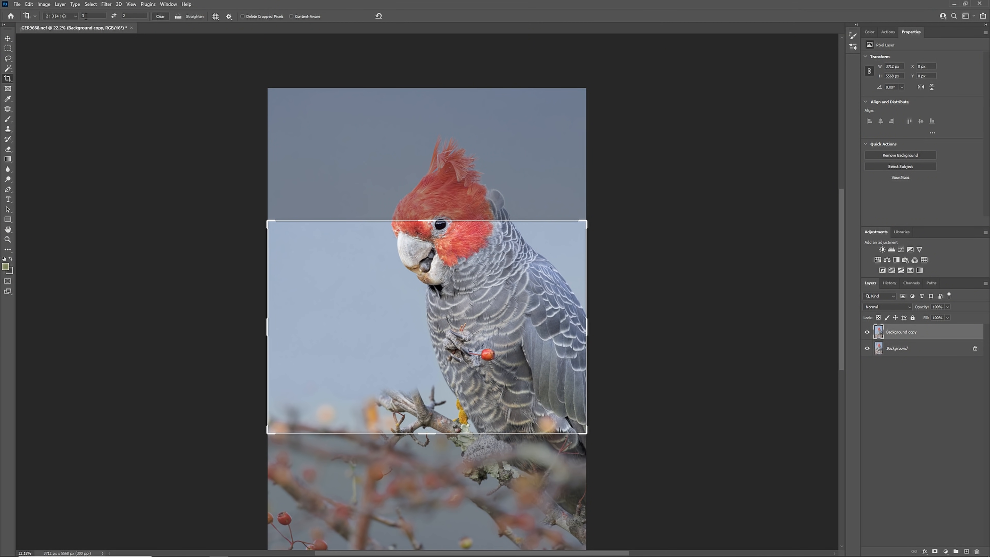
type("4")
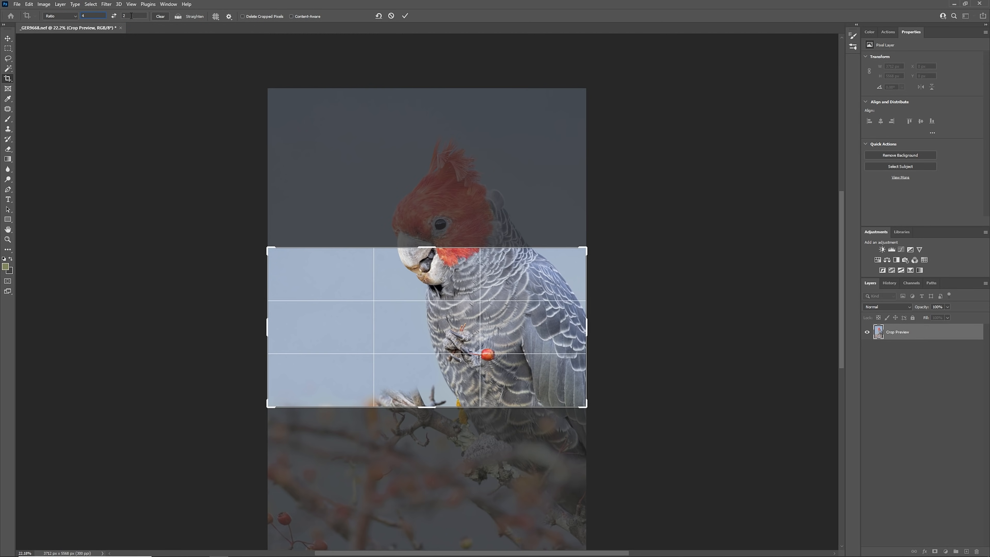
type("5")
left_click_drag(435, 528, 449, 454)
left_click_drag(489, 193, 507, 191)
left_click_drag(474, 320, 460, 320)
left_click_drag(426, 453, 428, 458)
left_click_drag(432, 394, 433, 392)
left_click_drag(430, 459, 430, 463)
left_click_drag(433, 408, 436, 407)
key("Return")
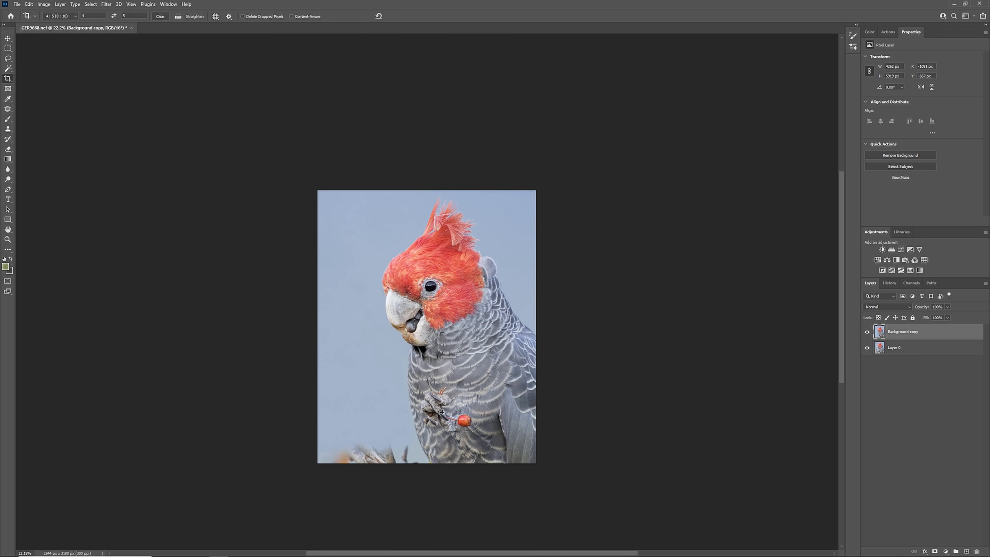
Shift the crop frame slightly to the right over the bird and apply it
scroll(437, 404, "up", 4)
left_click(488, 366)
left_click_drag(489, 366, 484, 363)
key("Return")
Clone clean sky over the remaining branch tips in the lower left corner of the cropped photo
key("s")
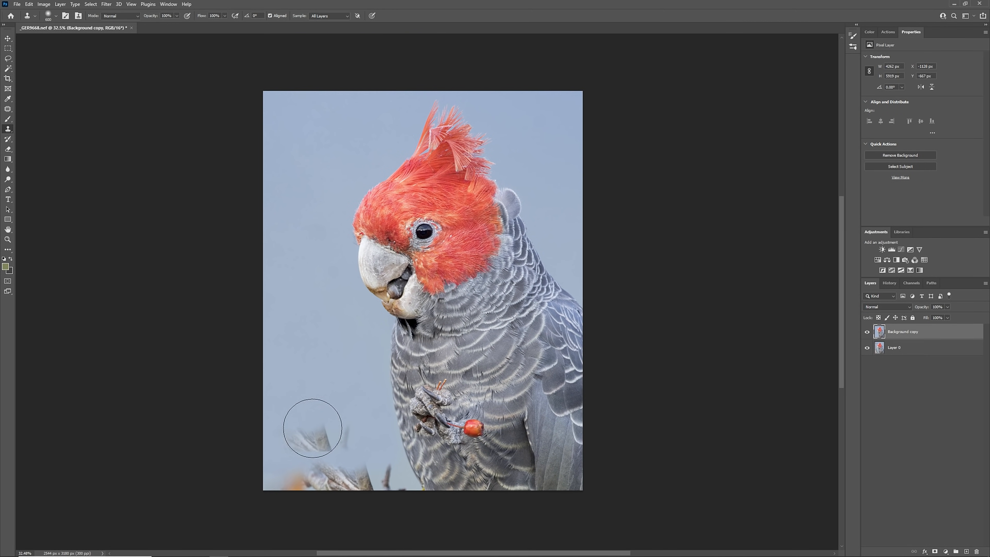
mouse_move(275, 479)
left_mouse_down()
mouse_move(302, 491)
mouse_move(332, 480)
mouse_move(331, 410)
mouse_move(373, 488)
mouse_move(358, 474)
mouse_move(344, 434)
mouse_move(385, 489)
left_mouse_up()
left_click(331, 411, "alt")
key("bracketleft")
key("bracketleft")
left_click(343, 432, "alt")
key("bracketleft")
key("bracketleft")
scroll(354, 415, "down", 1)
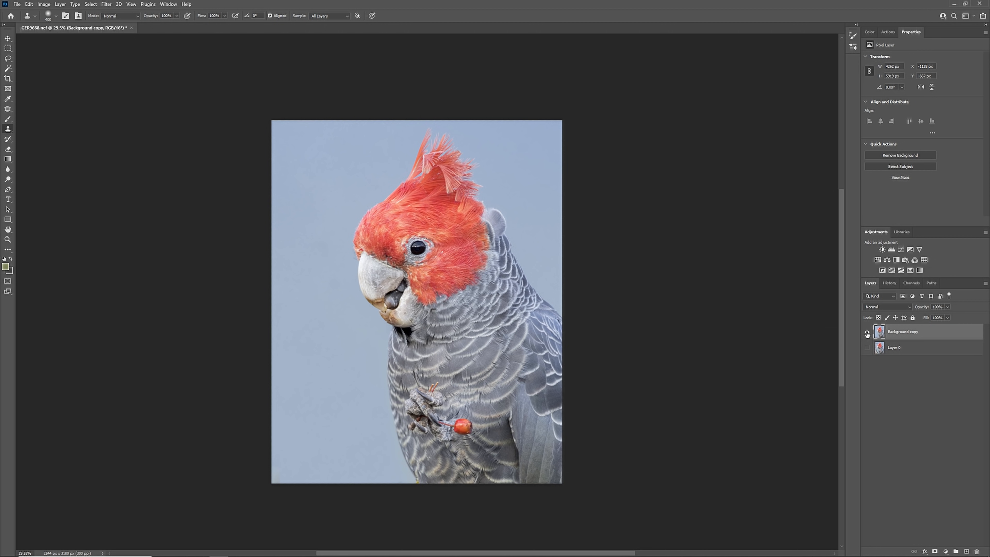
Toggle layer visibility to compare the retouched Background copy with the original photo
left_click(867, 333)
left_click(867, 333)
left_click(867, 332)
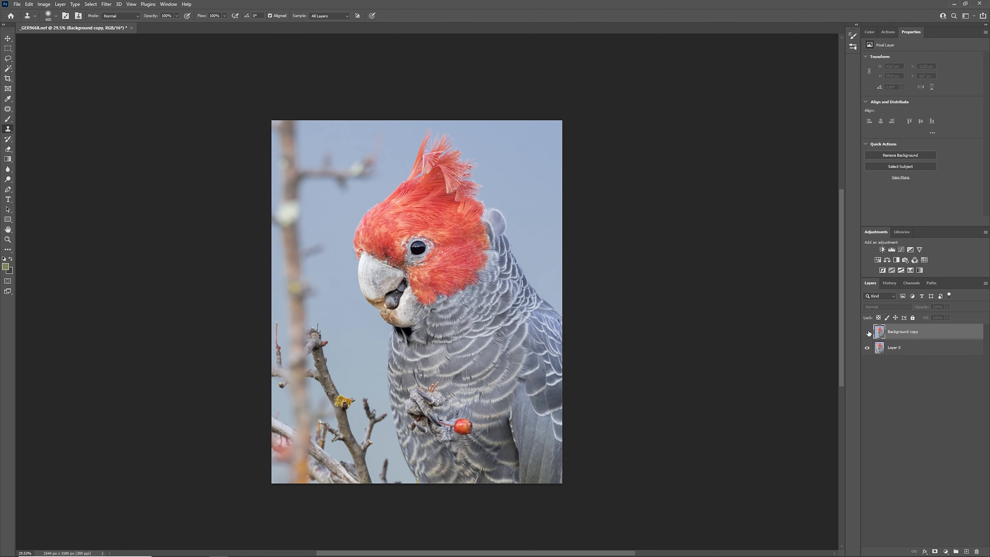
left_click(868, 332)
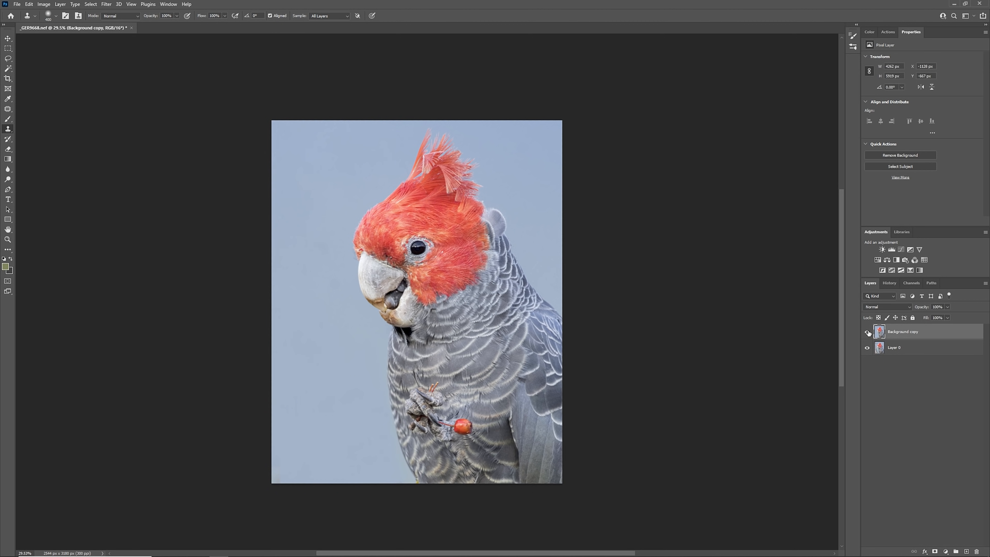
left_click(868, 333)
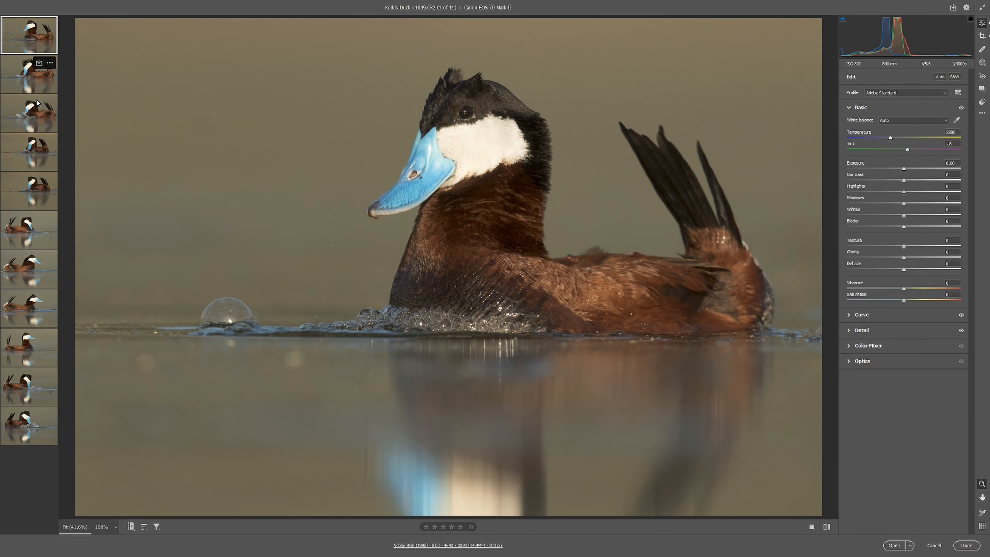
View the second, third and fourth ruddy duck photos in Camera Raw and return to the first one
left_click(32, 92)
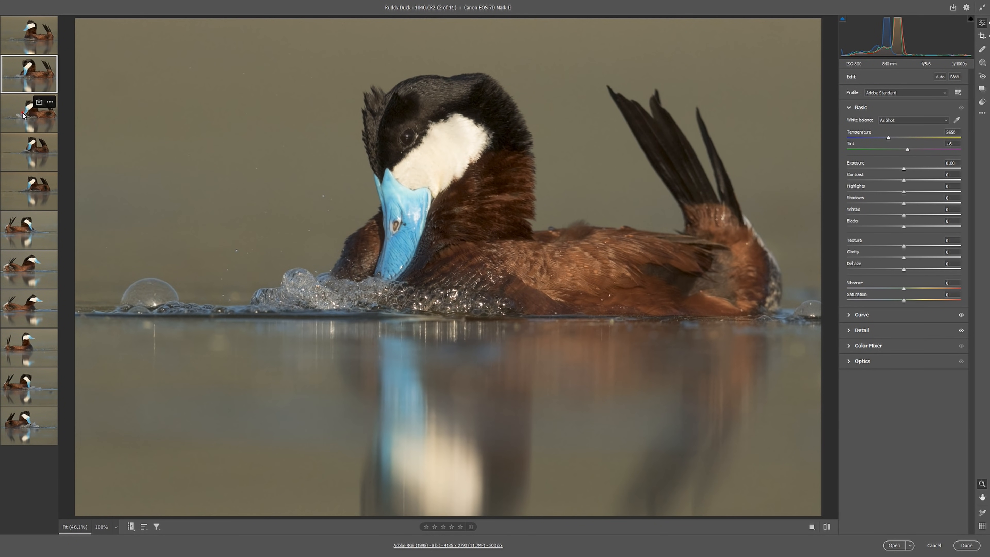
left_click(23, 115)
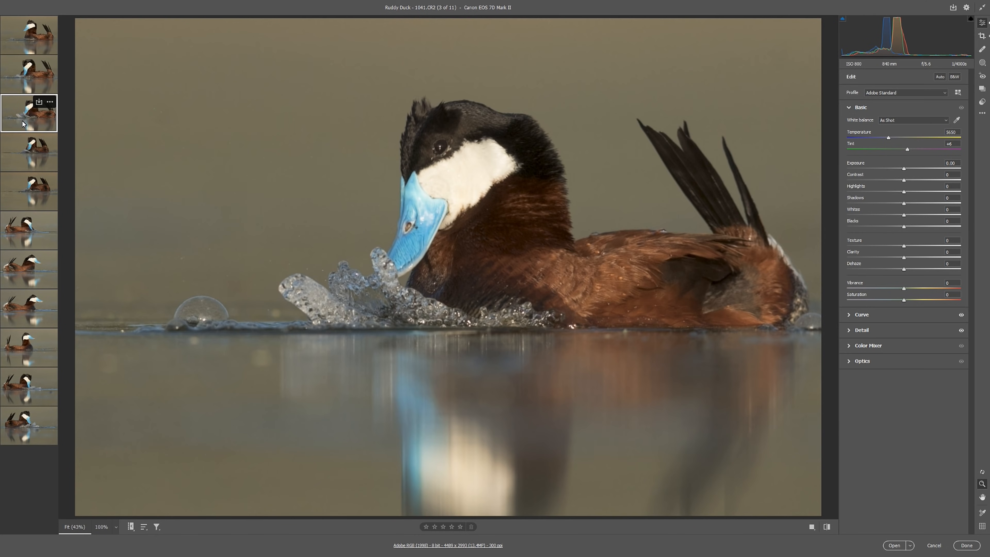
left_click(24, 150)
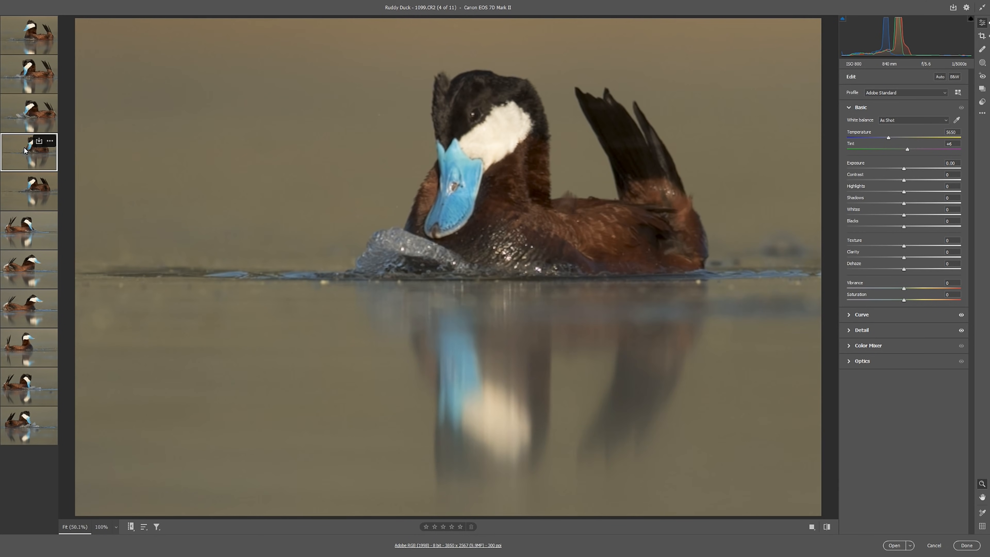
left_click(27, 46)
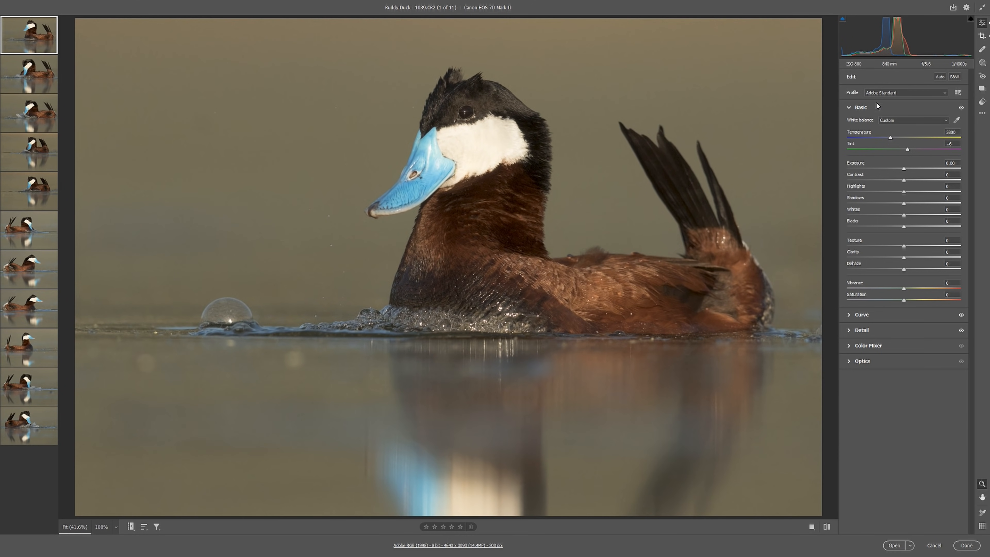
Apply the 8. VIBRANT - More Contrast profile to the first ruddy duck photo
left_click(945, 94)
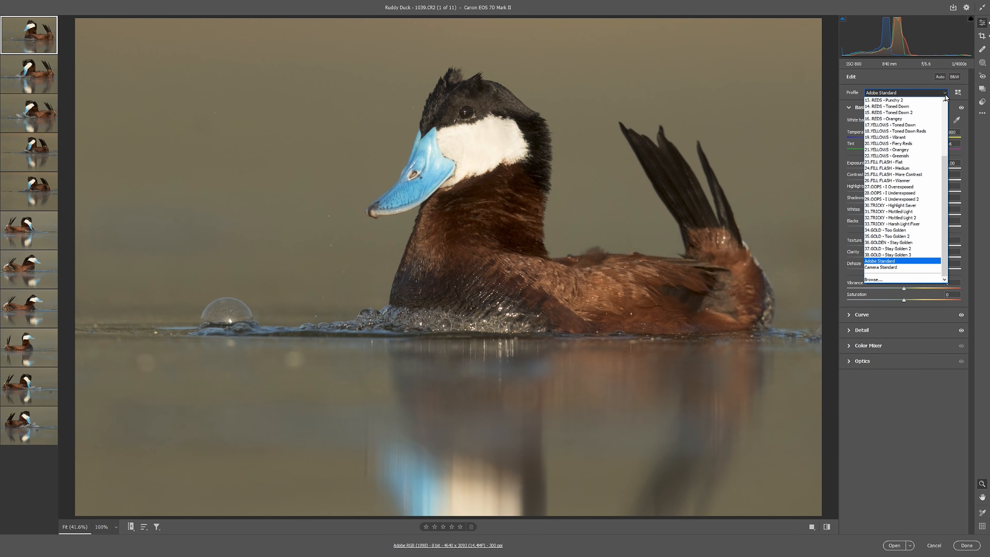
scroll(930, 138, "up", 5)
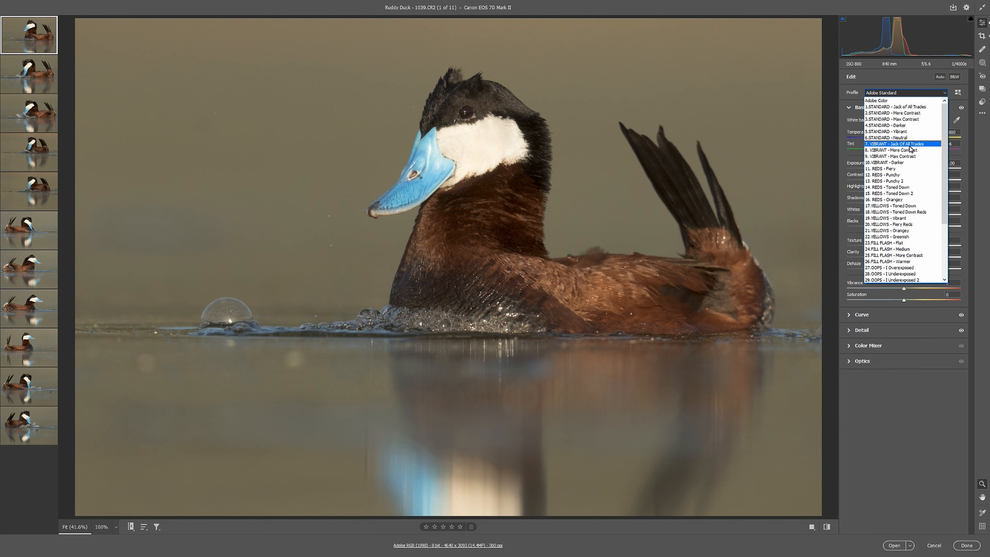
left_click(906, 150)
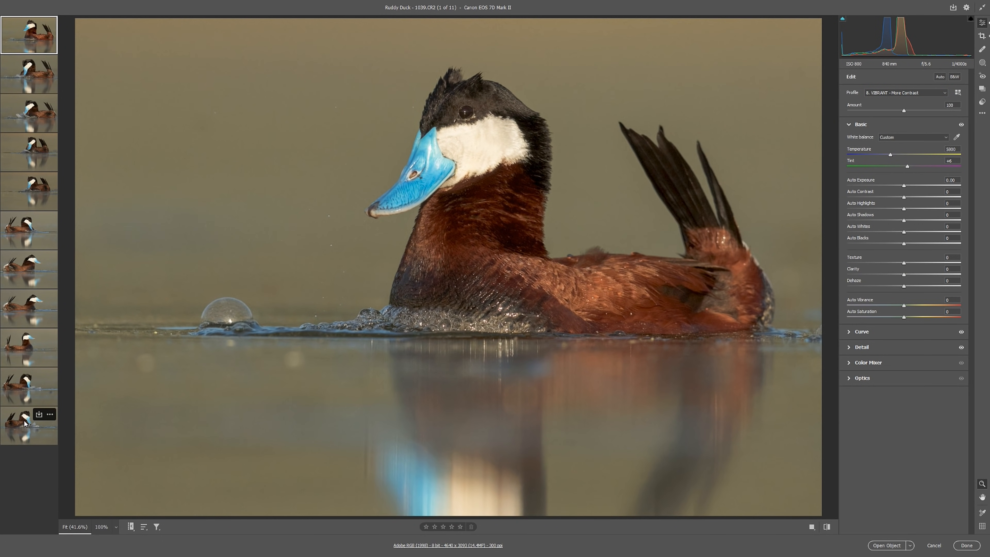
Synchronize the first photo's profile and default settings subset across all eleven ruddy duck photos and view the second one
left_click(21, 430, "shift")
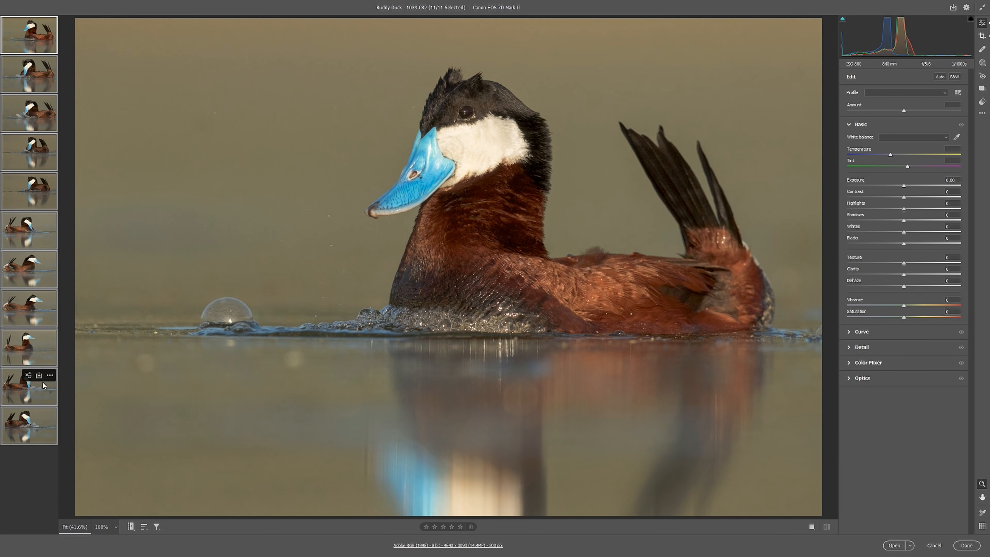
key("alt")
key("alt+s")
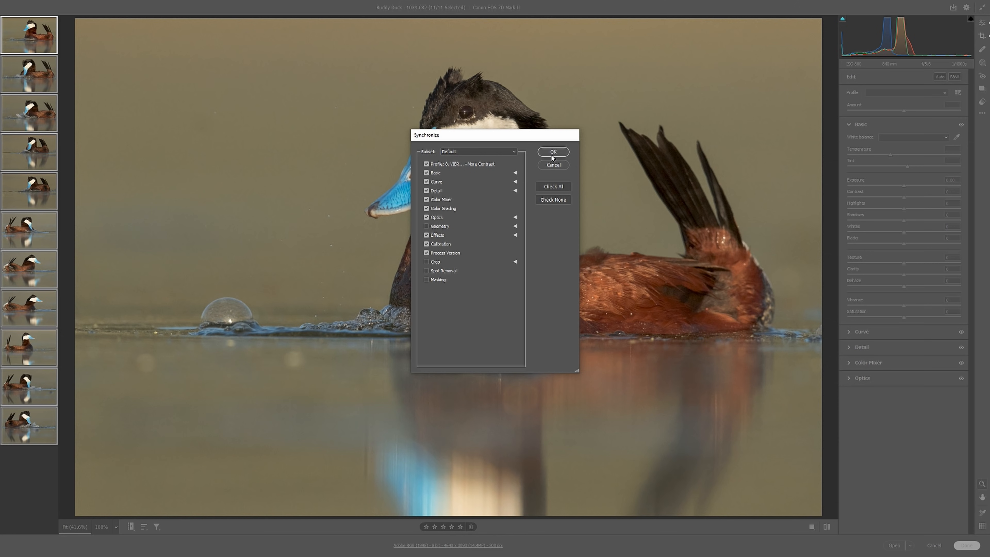
left_click(552, 156)
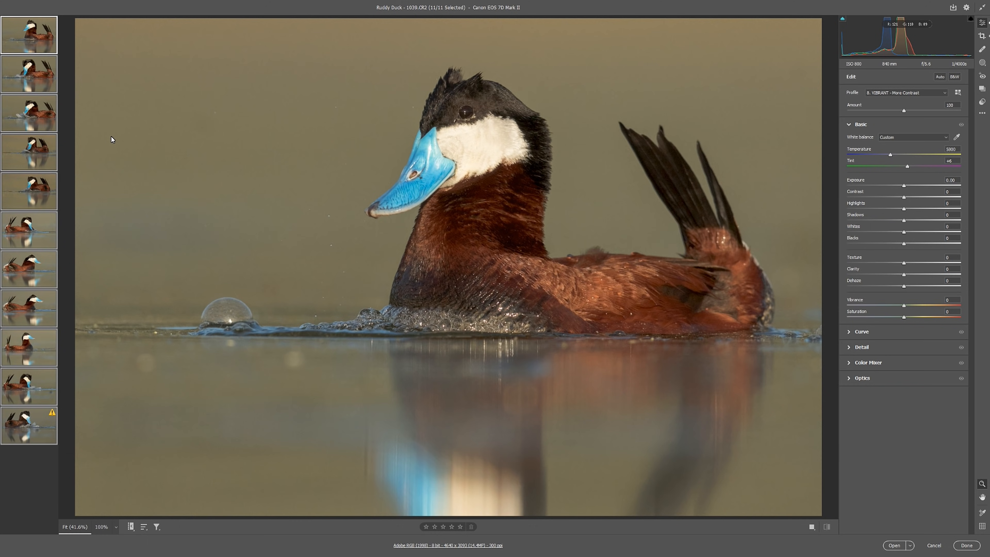
left_click(38, 80)
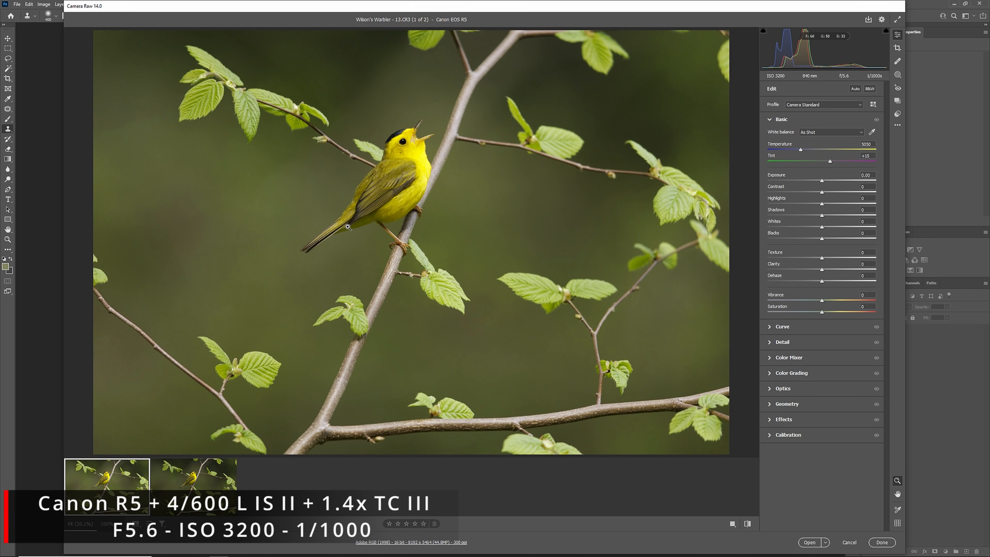
Examine the noise around the warbler's head in the original CR3 photo at actual size
right_click(407, 69)
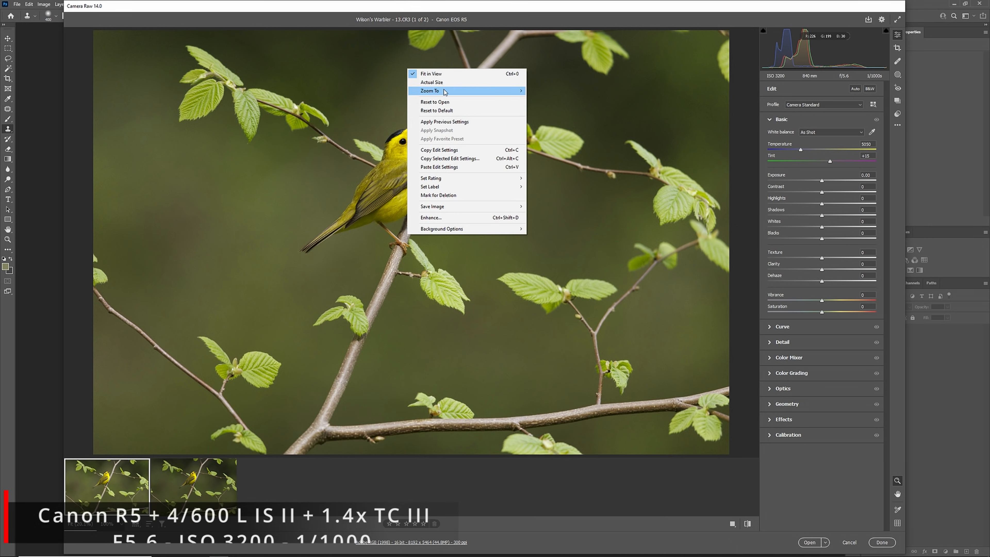
left_click(443, 83)
key("space")
left_click_drag(440, 89, 380, 284)
left_click_drag(421, 124, 379, 329)
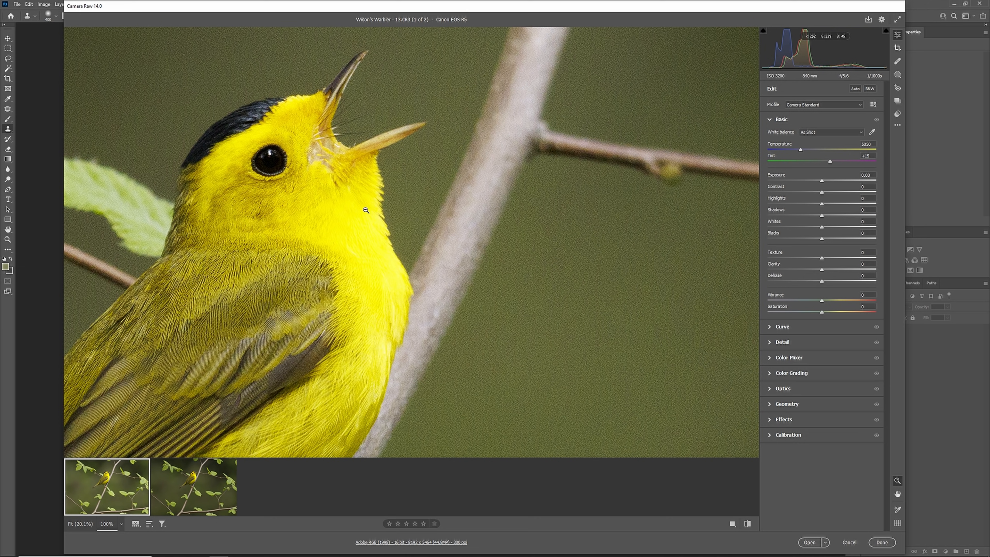
Set the DeepPRIME version's exposure to +0.30 and compare its head detail at actual size with the original CR3 photo
left_click(198, 474)
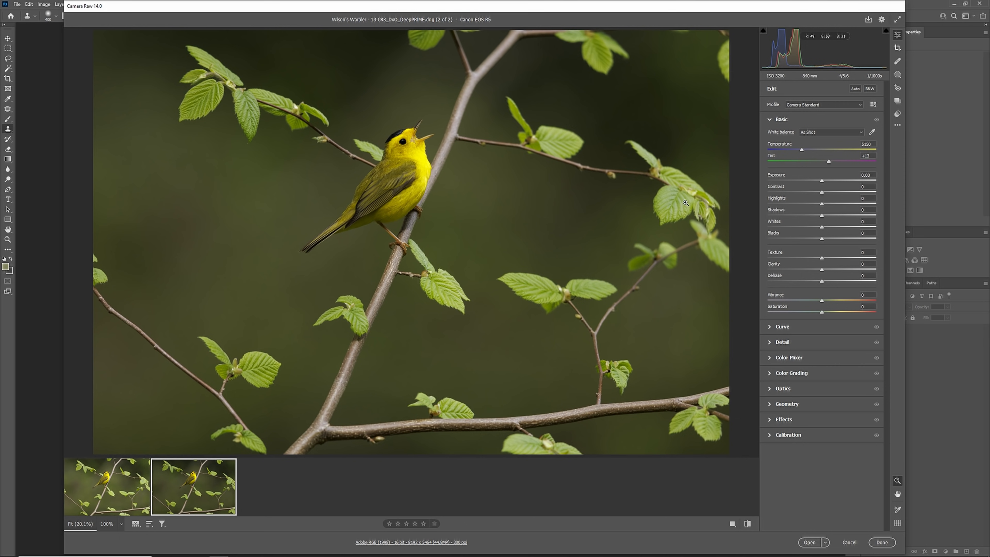
left_click_drag(823, 182, 827, 181)
right_click(451, 57)
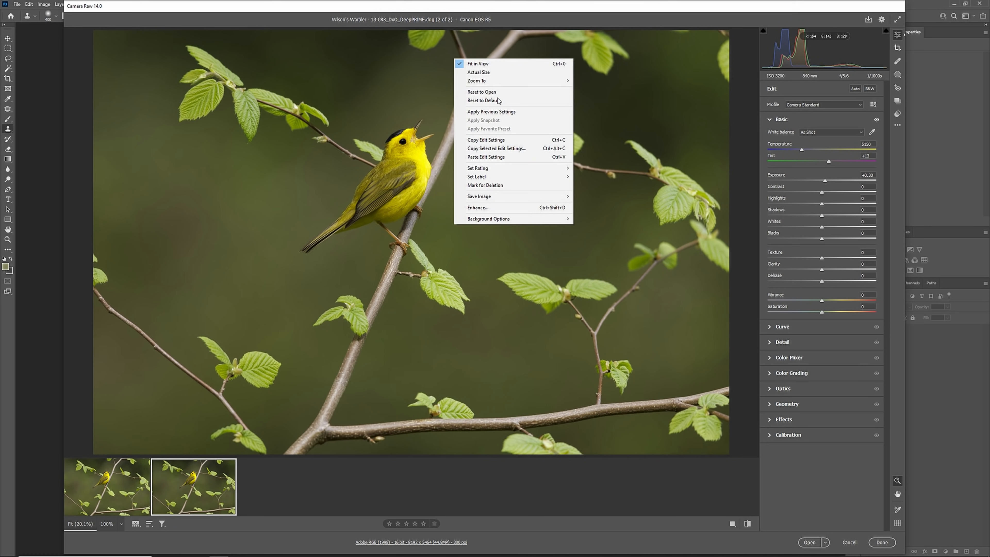
left_click(500, 74)
left_click_drag(482, 154, 407, 314)
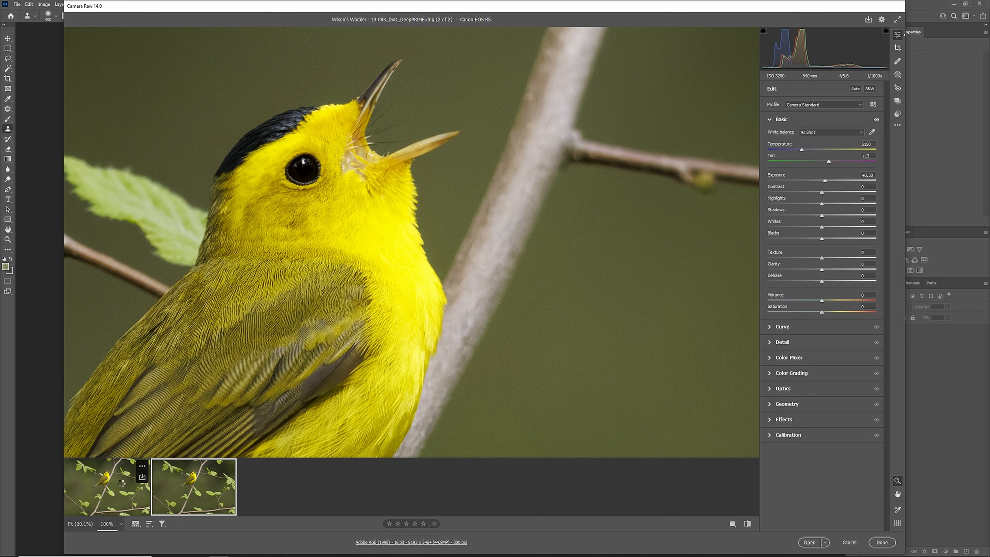
left_click(122, 485)
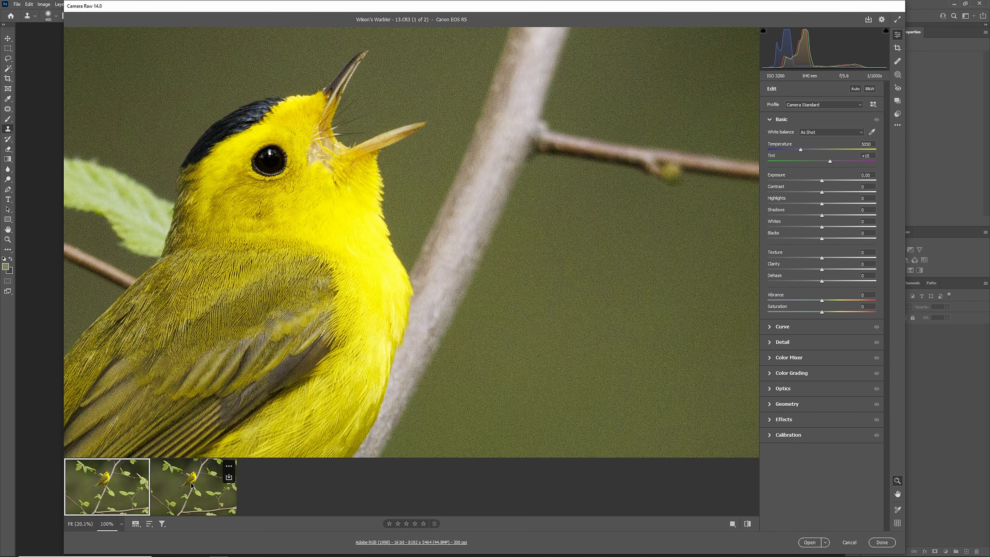
left_click(192, 485)
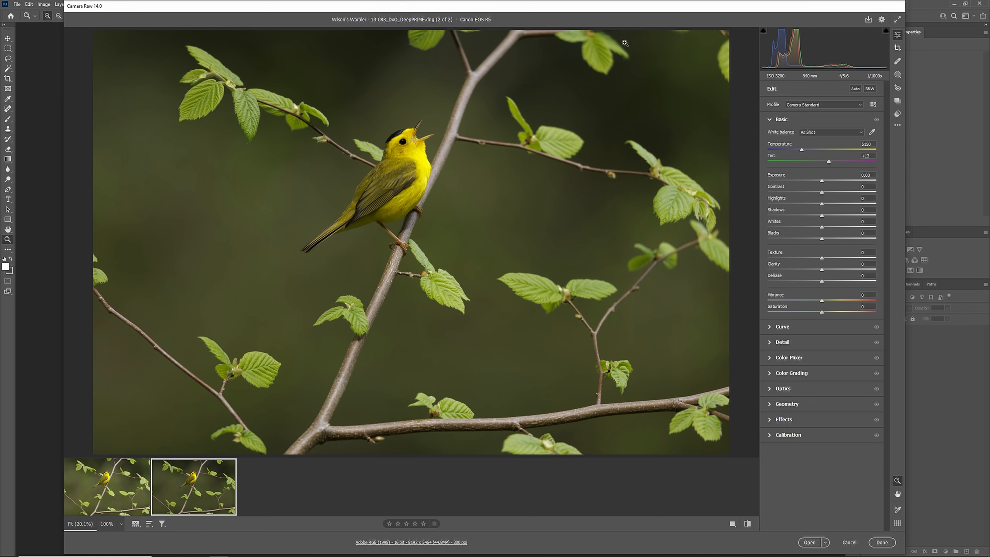
Apply the 19.YELLOWS - Vibrant profile to the DeepPRIME warbler photo and check it in the profile browser
left_click(857, 106)
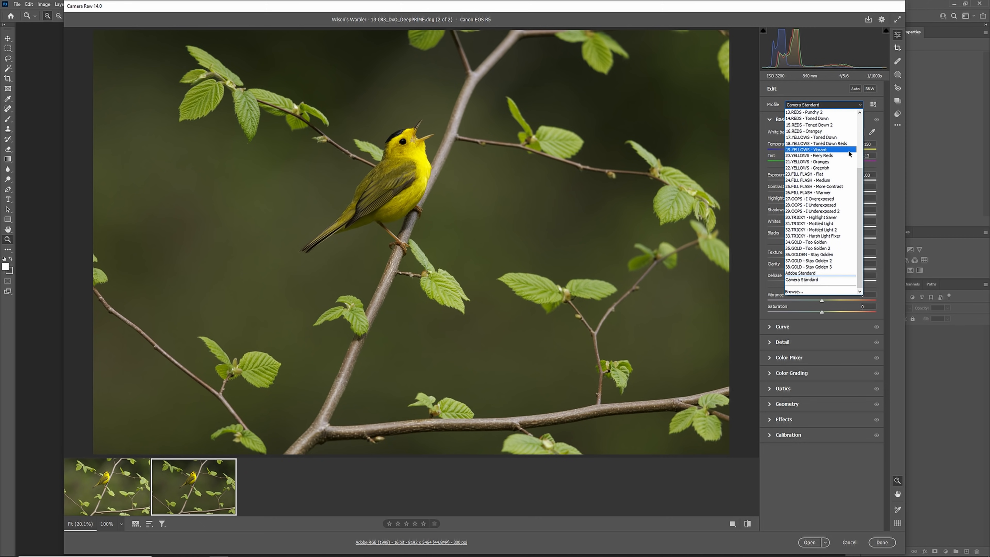
left_click(826, 151)
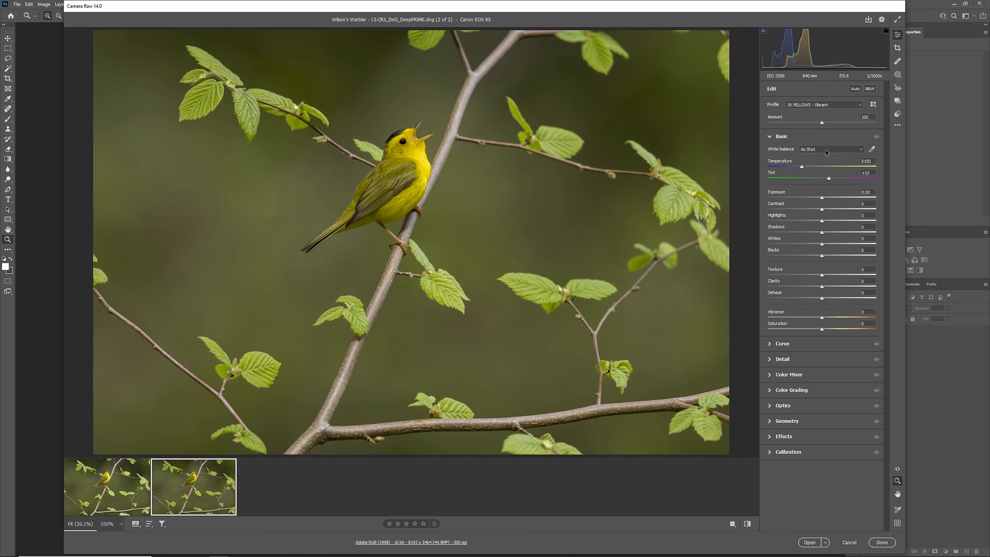
left_click(873, 105)
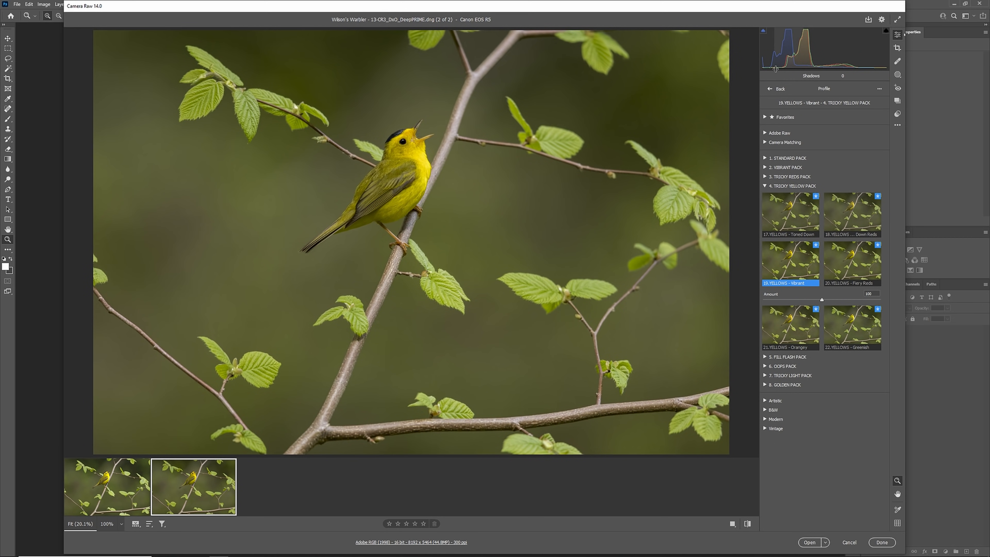
left_click(776, 89)
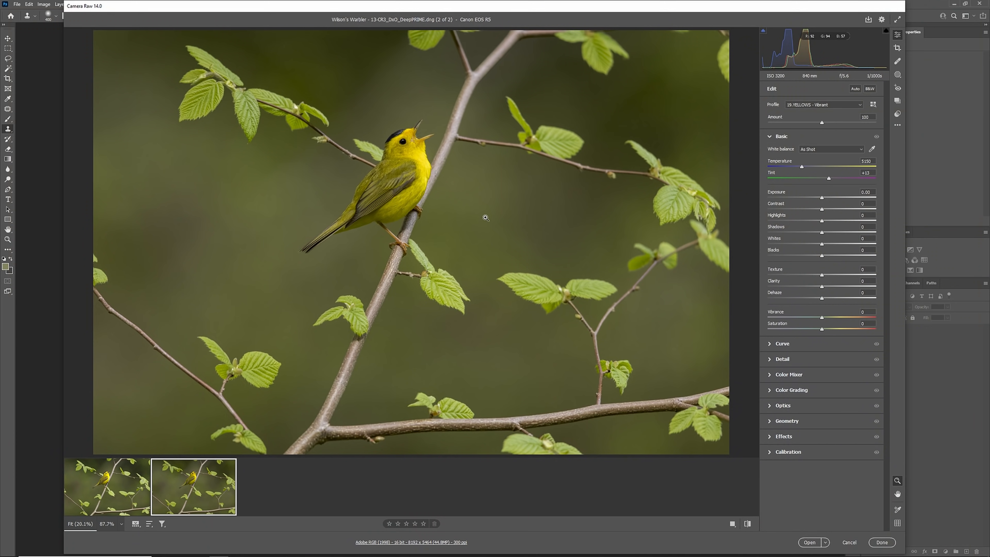
Check the warbler's yellow plumage up close and reduce the profile amount to 91
left_click_drag(423, 152, 534, 239)
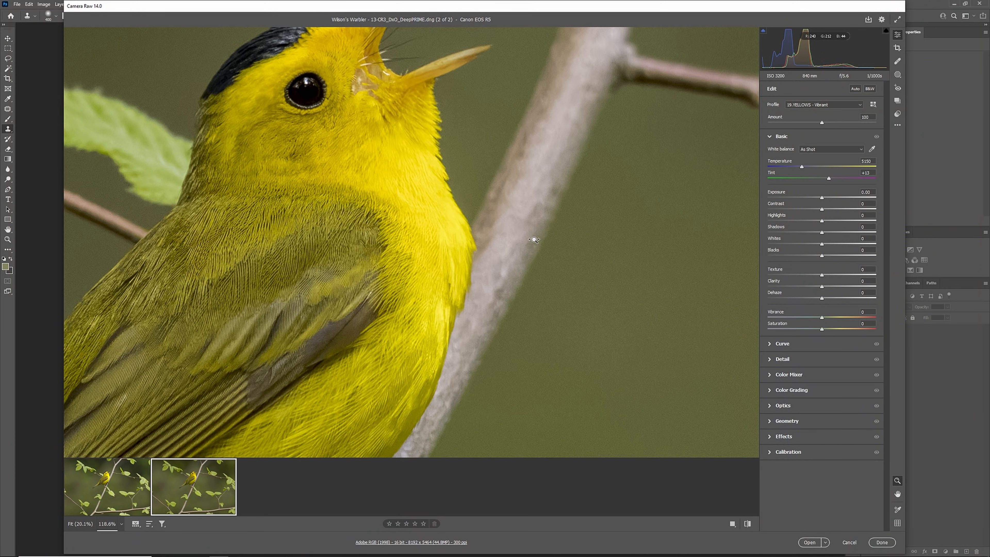
right_click(339, 72)
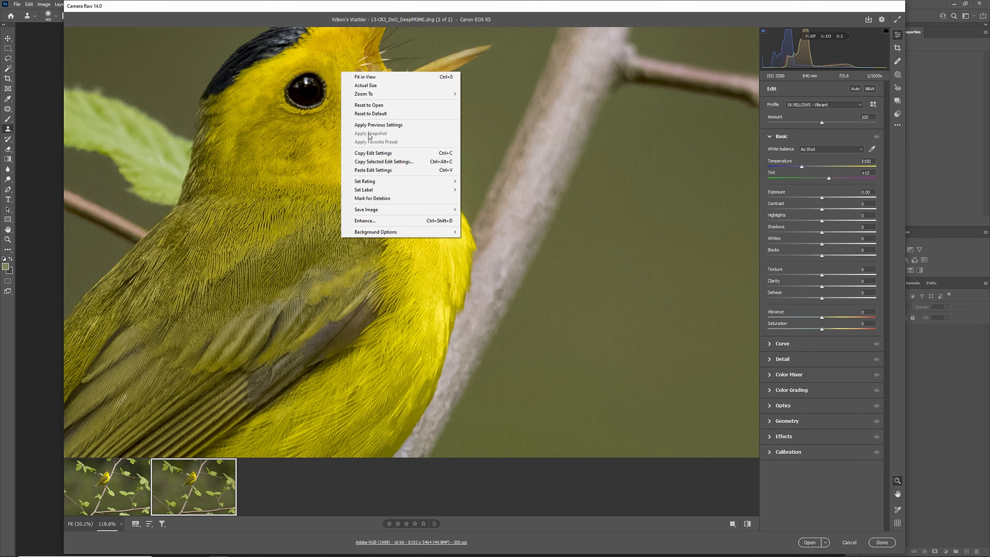
left_click(376, 81)
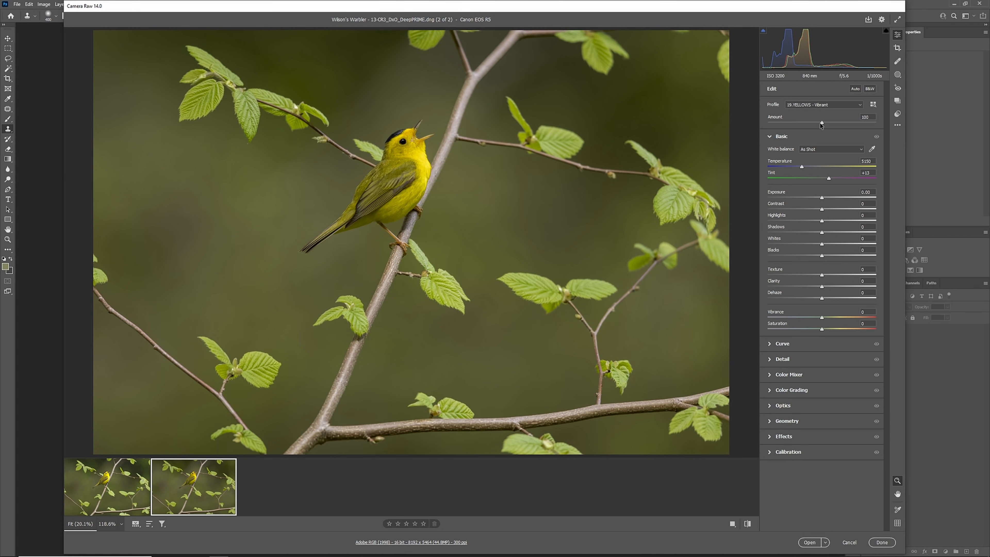
mouse_move(822, 124)
left_mouse_down()
mouse_move(851, 124)
mouse_move(802, 123)
mouse_move(837, 124)
mouse_move(807, 123)
mouse_move(815, 122)
left_mouse_up()
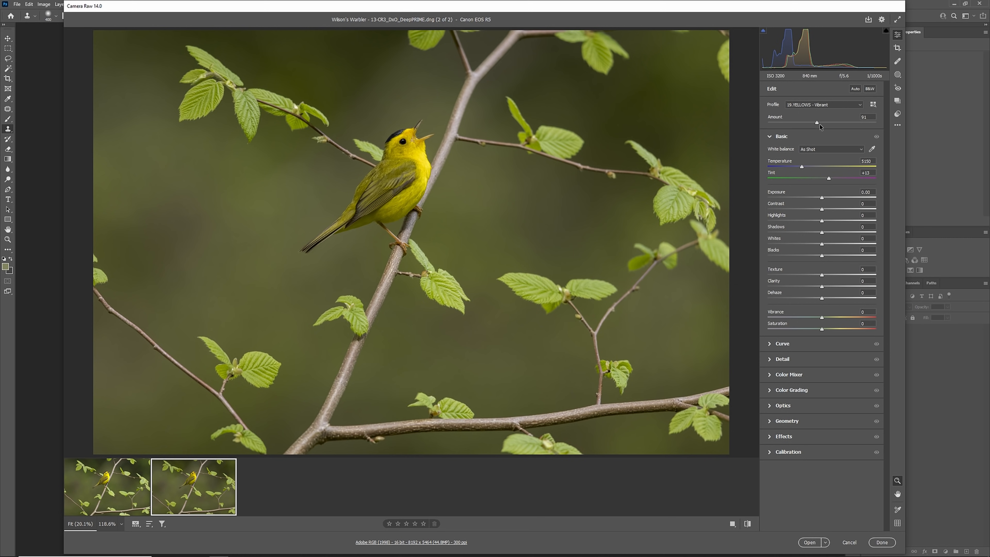
mouse_move(819, 124)
left_mouse_down()
mouse_move(801, 123)
mouse_move(827, 124)
mouse_move(817, 125)
left_mouse_up()
Set exposure to +0.40 and highlights to -55 with slight tint and temperature tweaks, and open the warbler photo in Photoshop
left_click_drag(823, 199, 790, 219)
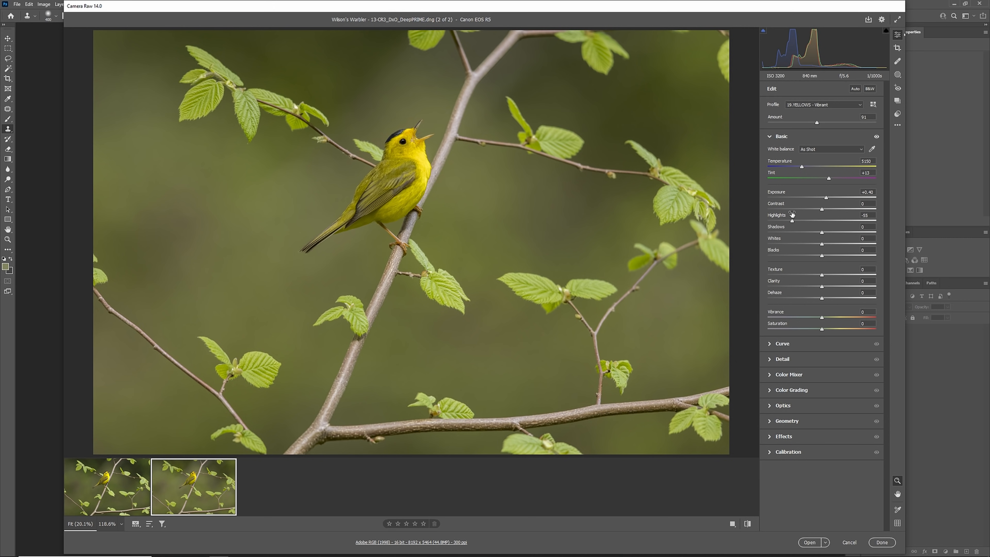
left_click_drag(829, 179, 832, 180)
left_click_drag(801, 168, 800, 168)
left_click_drag(801, 168, 801, 168)
left_click(882, 542)
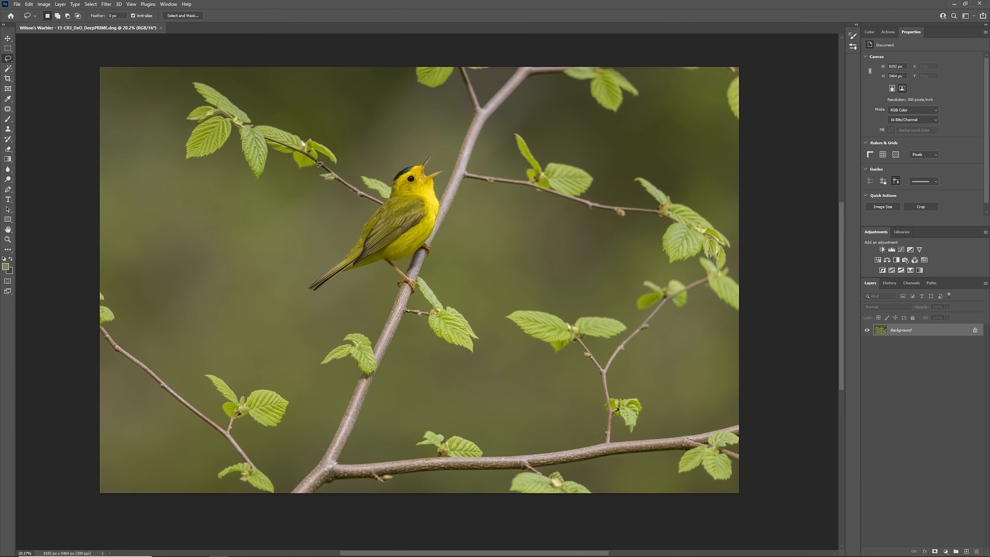